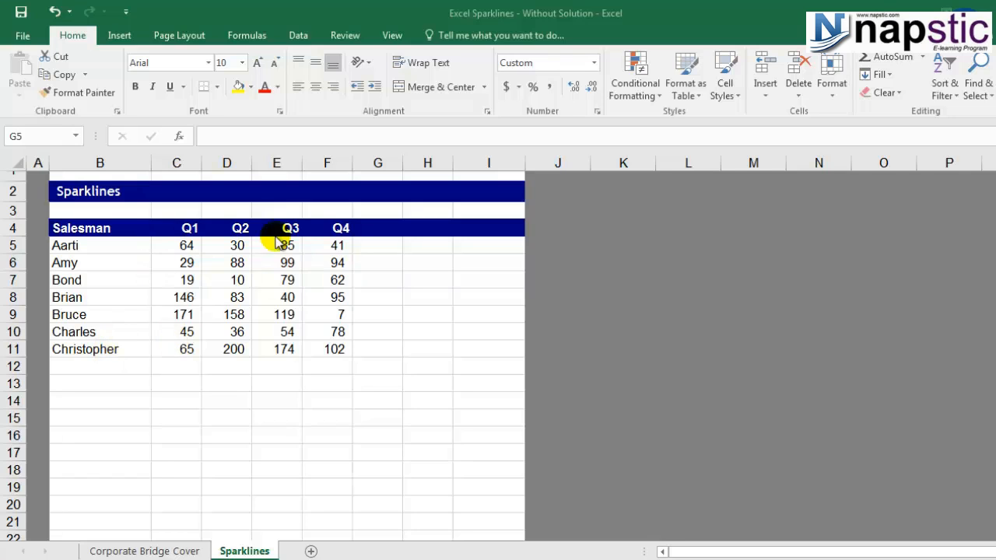
Step: Examine the salesmen's quarterly figures in C5:F11 and the empty cells beside them in column G
drag(253, 161, 332, 163)
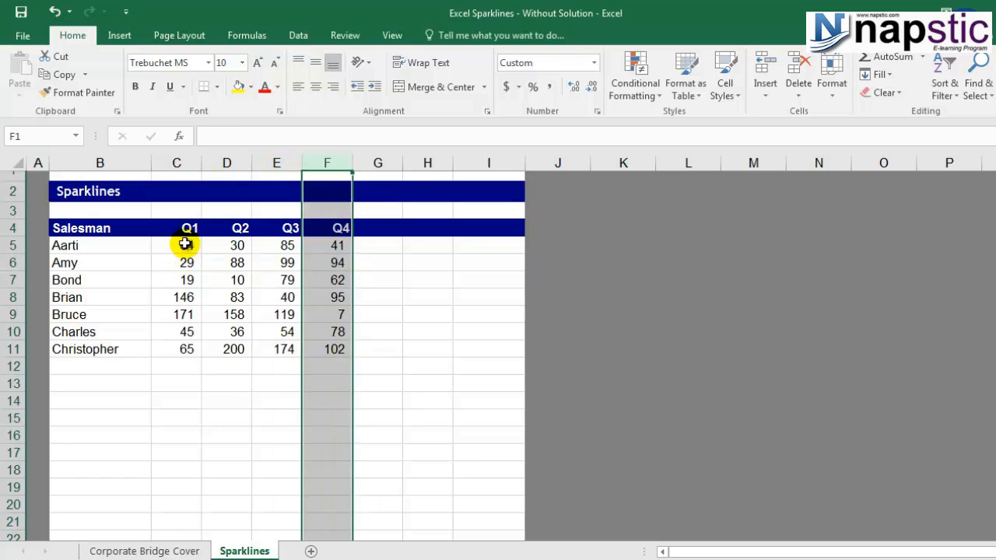
click(238, 246)
click(332, 247)
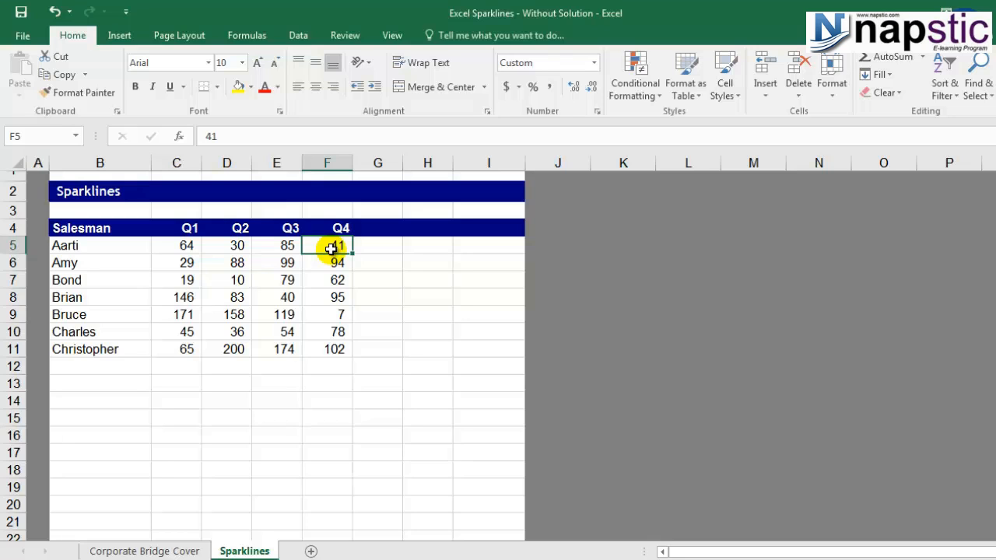
click(366, 249)
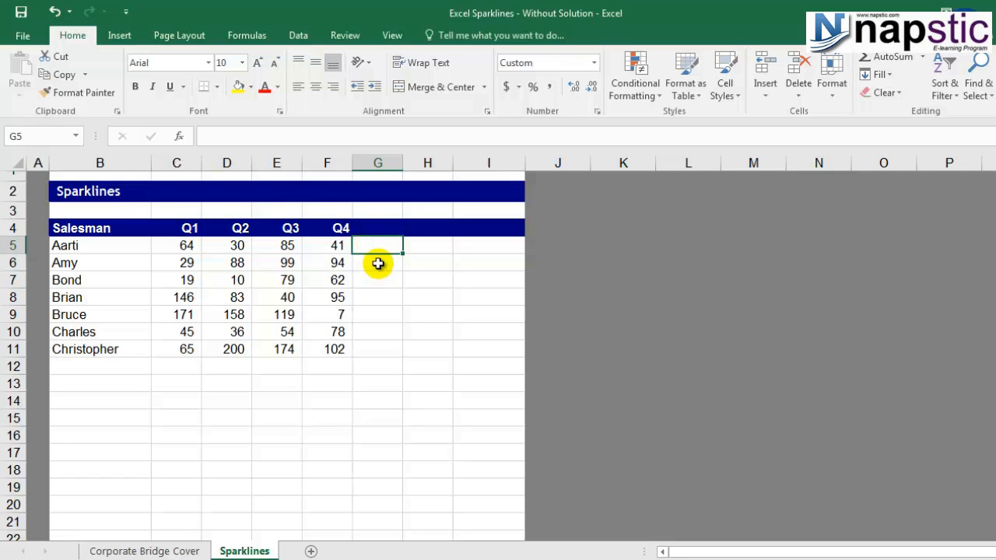
drag(166, 247, 316, 246)
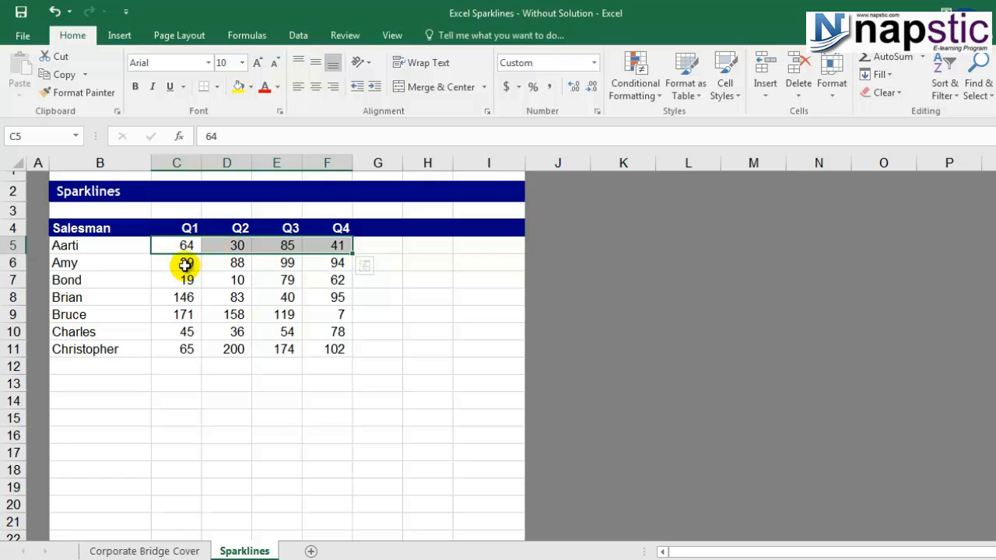
drag(185, 266, 329, 263)
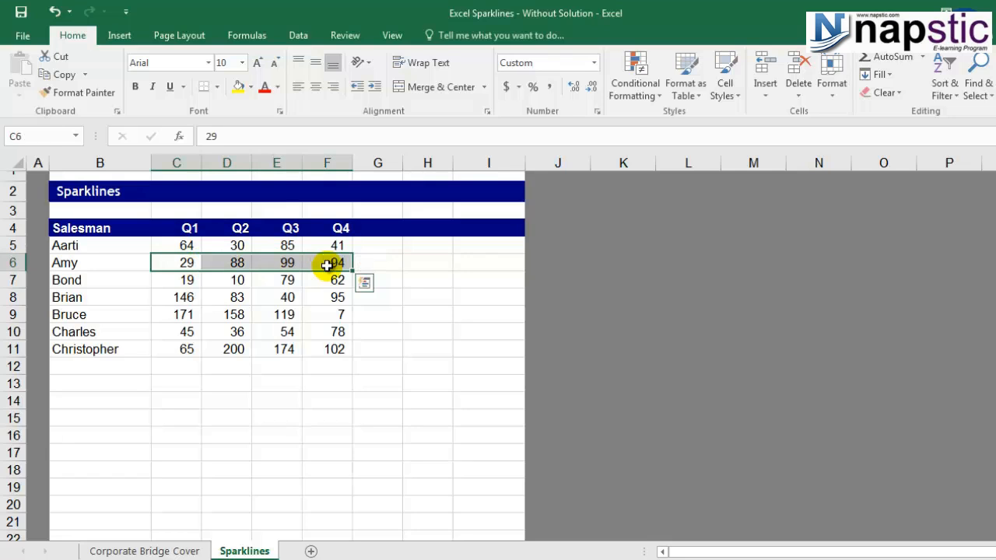
click(374, 261)
click(373, 246)
click(371, 260)
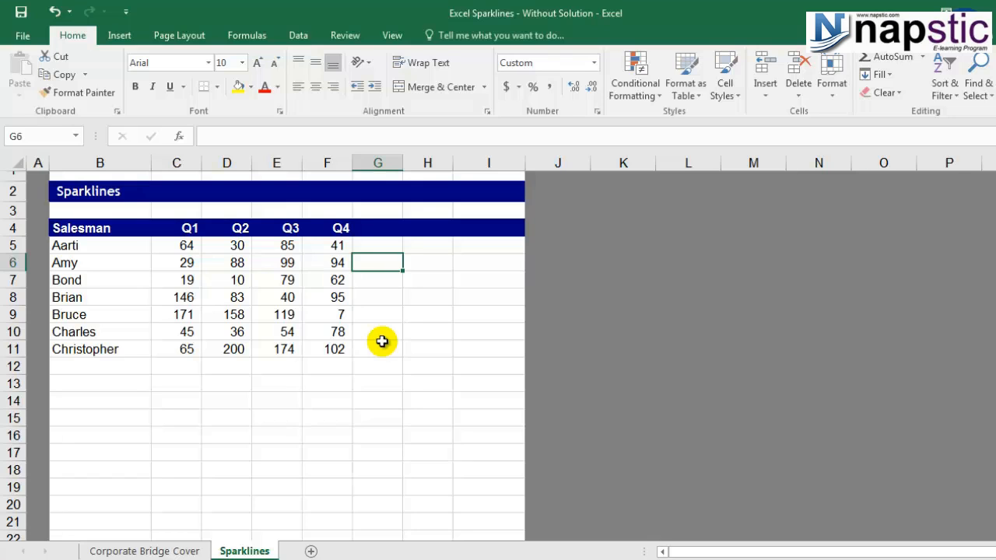
drag(173, 248, 332, 350)
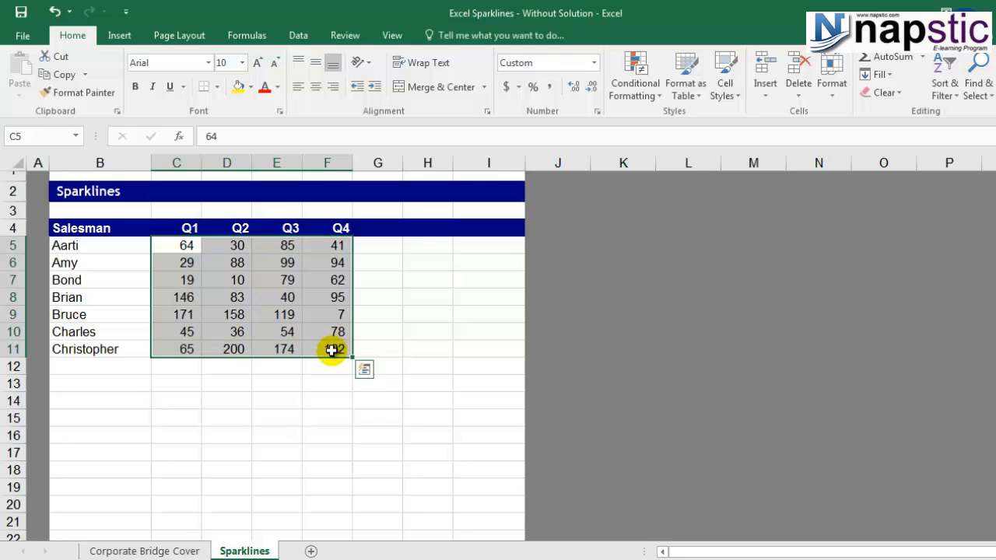
Step: Insert a basic 2-D line chart from B4:F11 and move it farther from the data table
click(95, 227)
drag(95, 227, 318, 354)
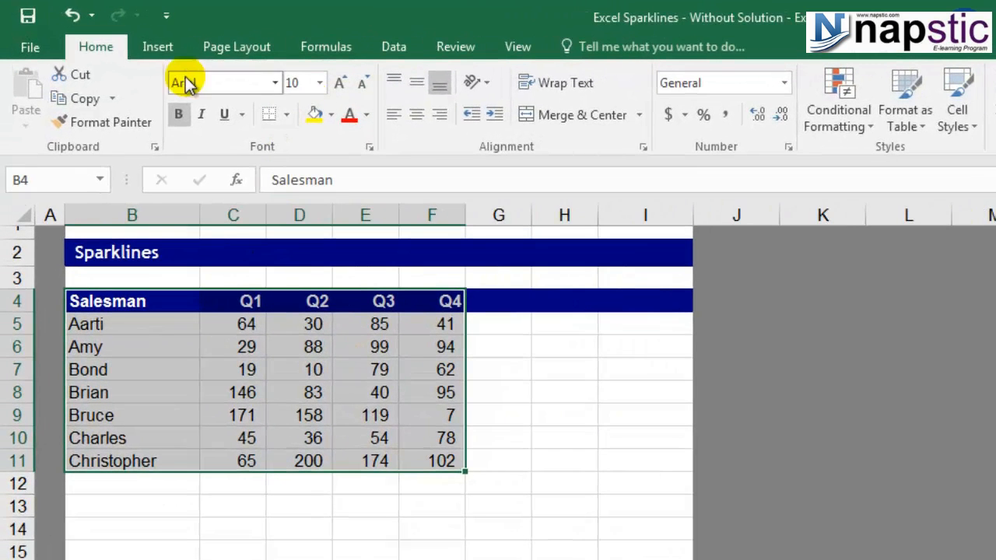
click(120, 39)
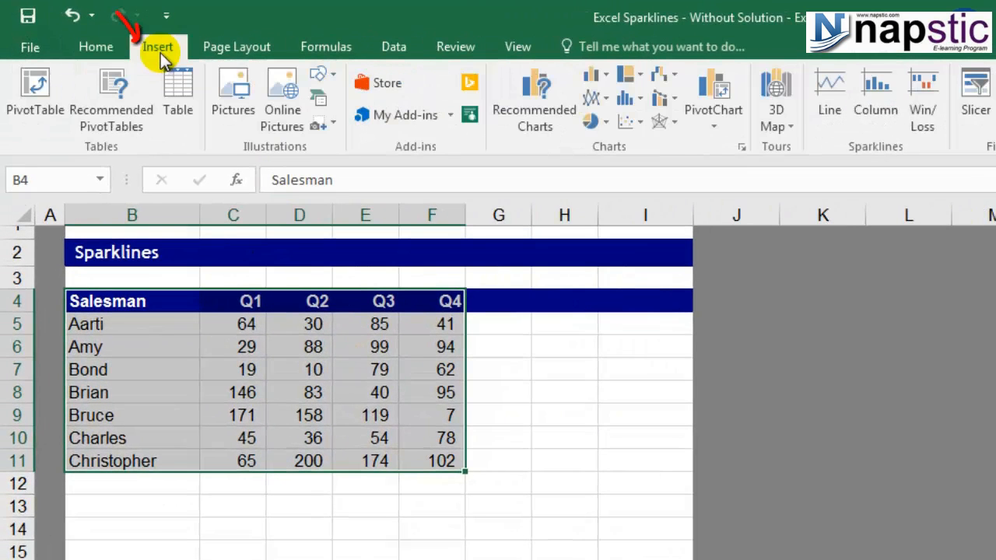
click(595, 103)
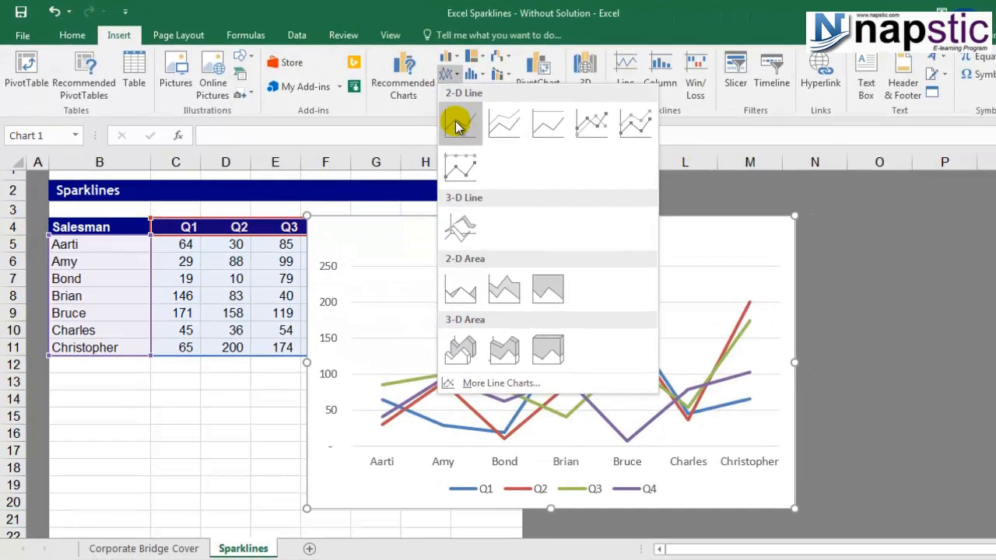
click(606, 166)
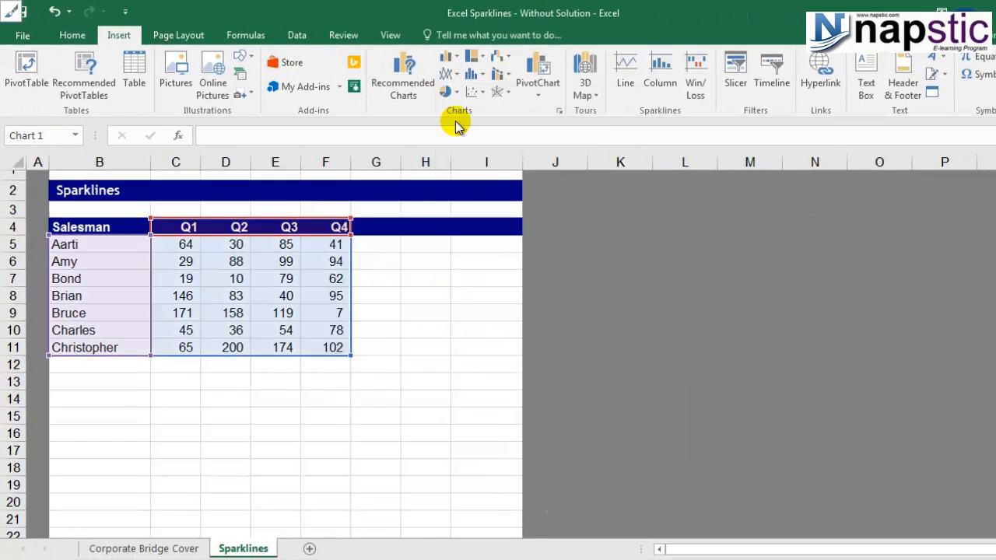
mouse_move(596, 230)
mouse_down()
mouse_move(647, 215)
mouse_move(706, 242)
mouse_move(694, 220)
mouse_move(685, 223)
mouse_up()
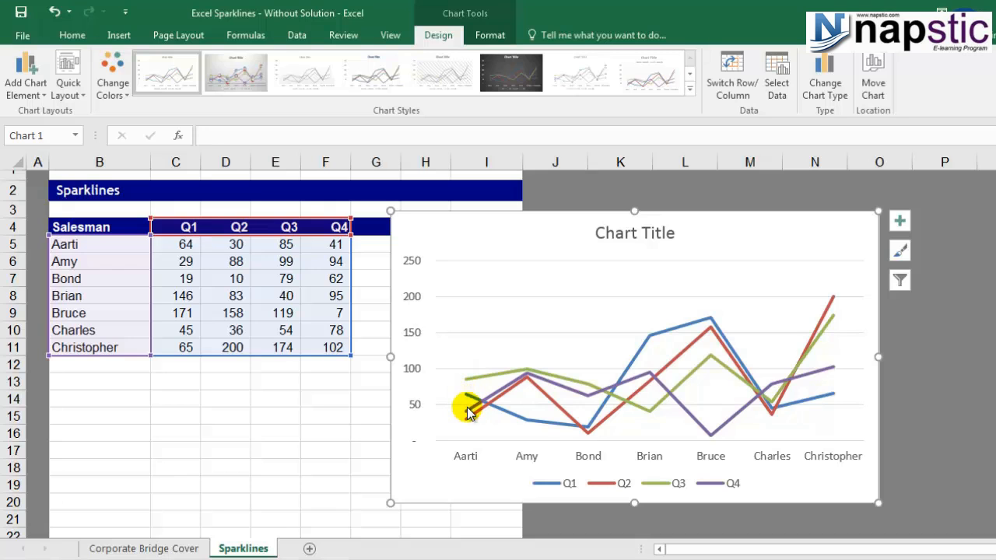
mouse_move(469, 413)
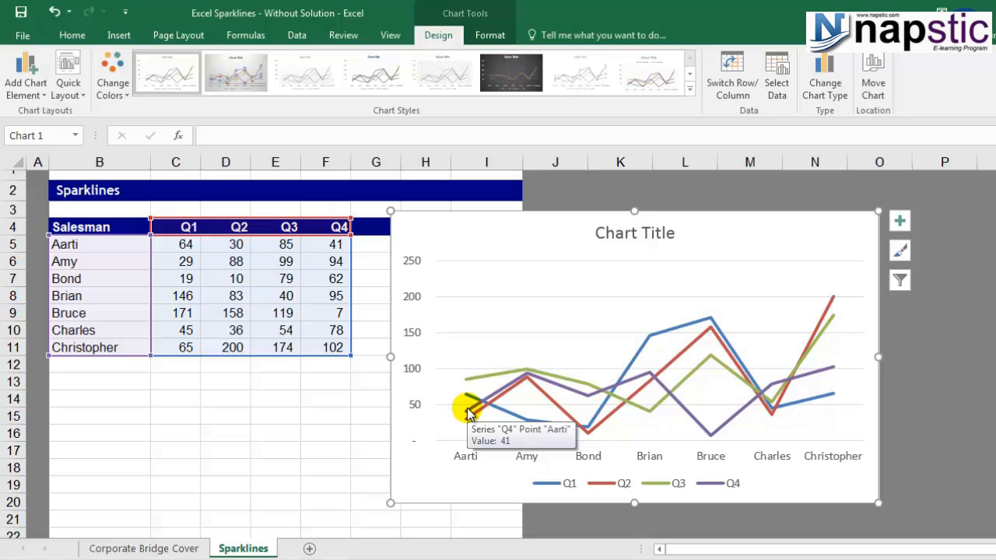
Step: Delete the line chart from the sheet and deselect the table
key(Delete)
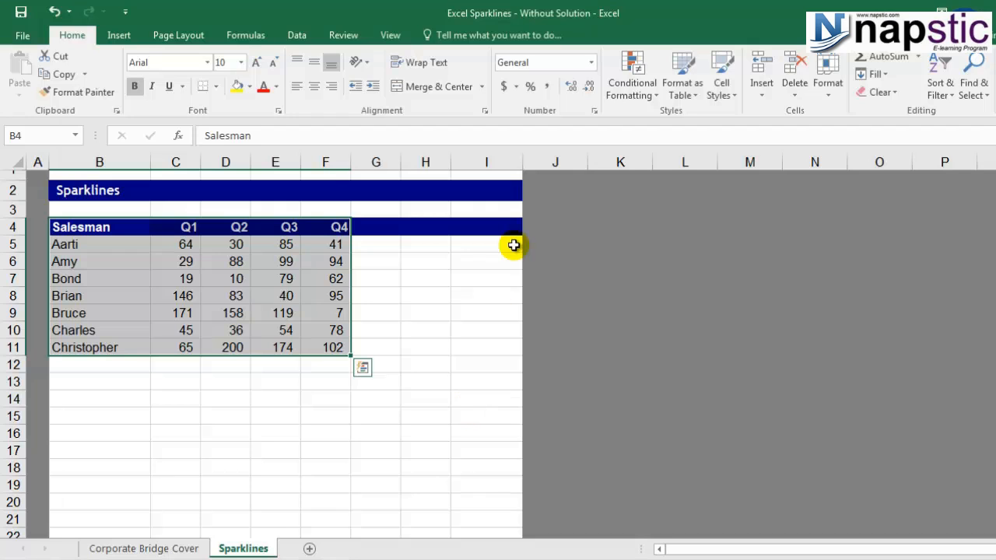
click(218, 380)
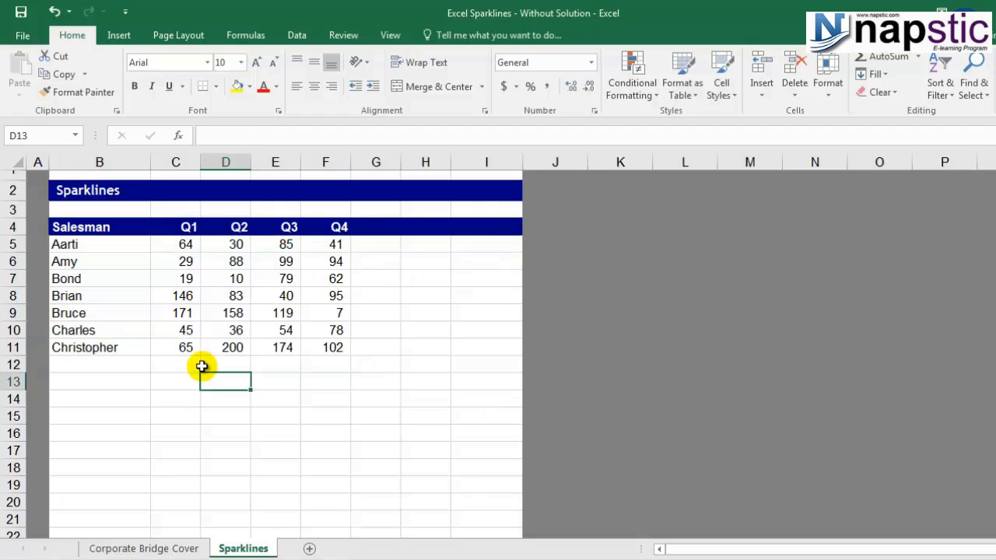
Step: Create a line sparkline in cell G5 from the data range C5:F5
drag(171, 247, 309, 246)
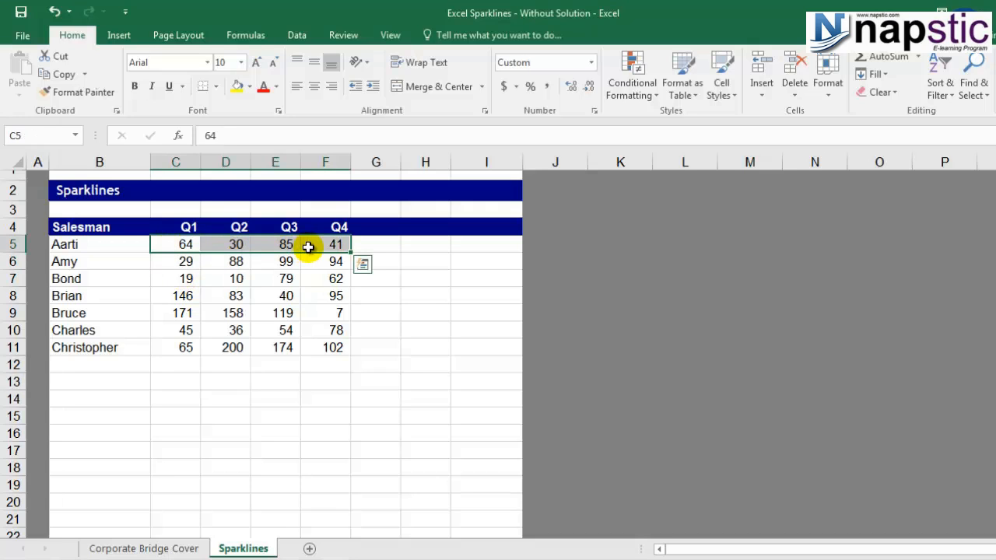
click(128, 38)
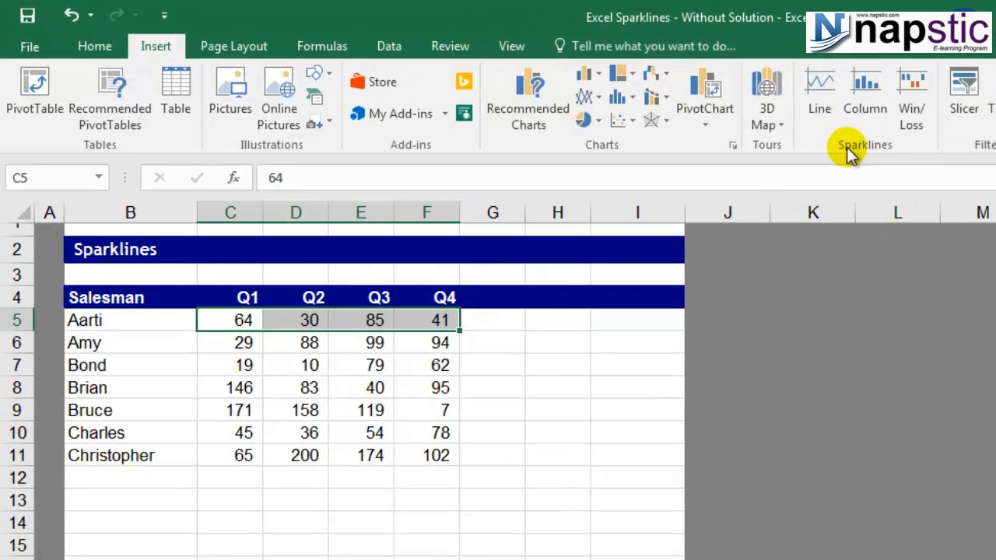
click(822, 105)
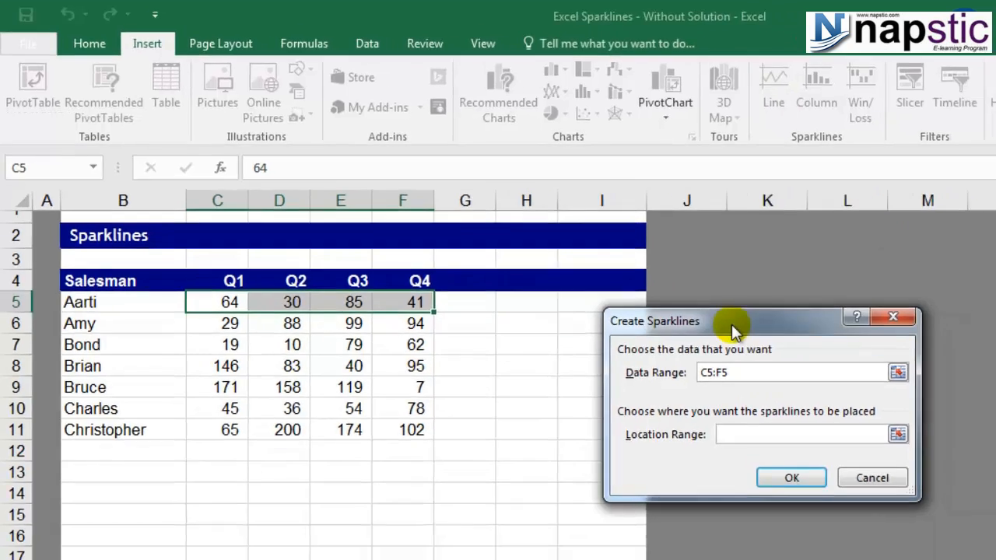
drag(777, 347, 785, 272)
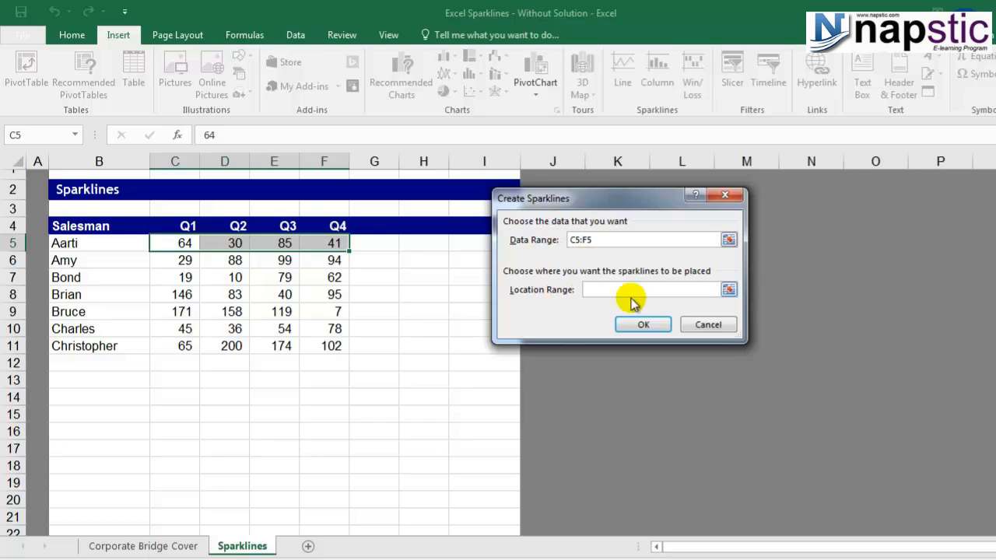
click(383, 244)
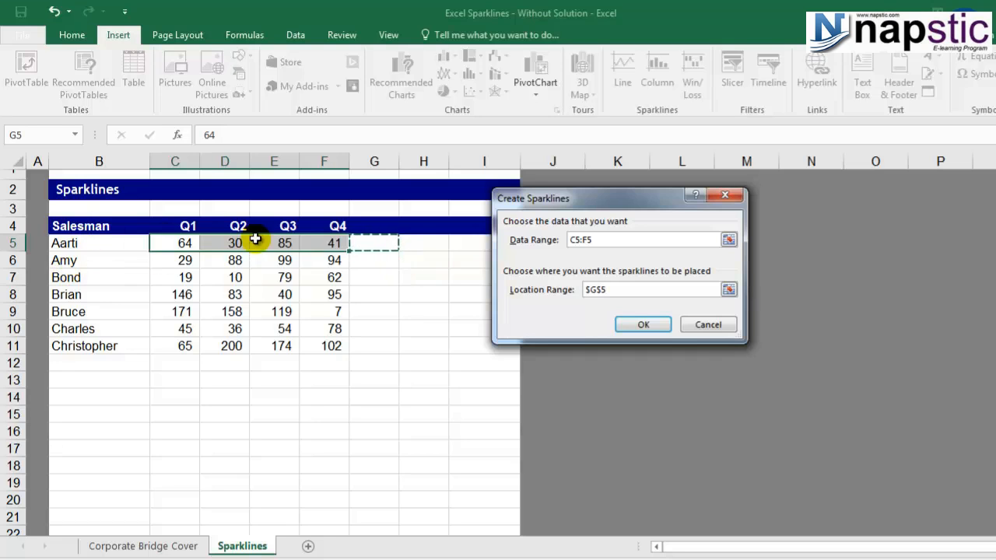
click(645, 325)
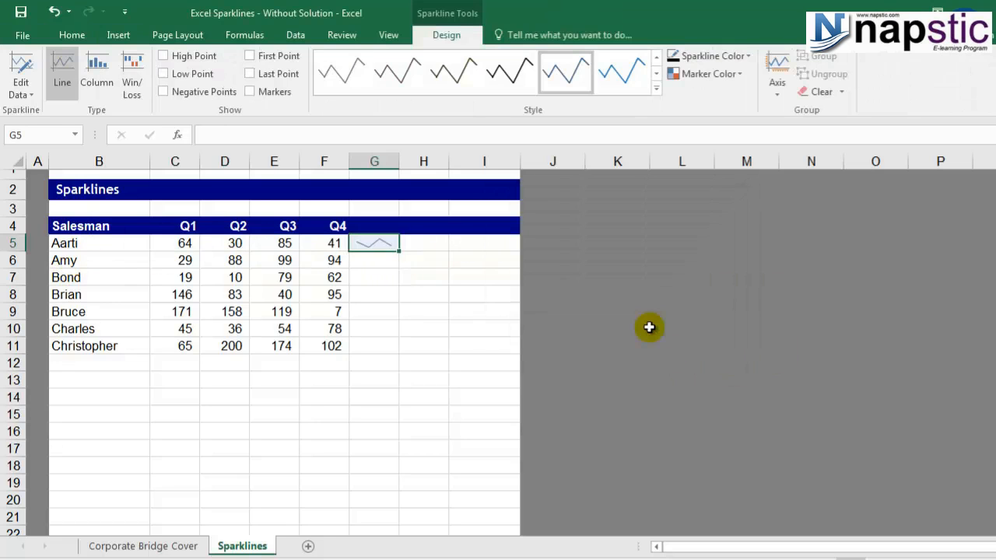
Step: Fill the sparkline from G5 down through G11 for the remaining salesmen
drag(80, 260, 93, 352)
click(386, 259)
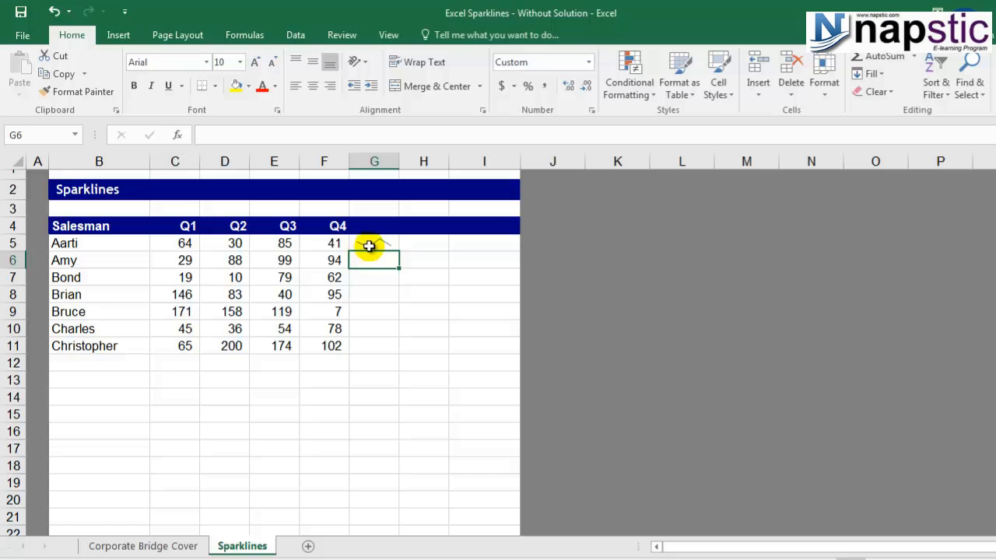
click(380, 244)
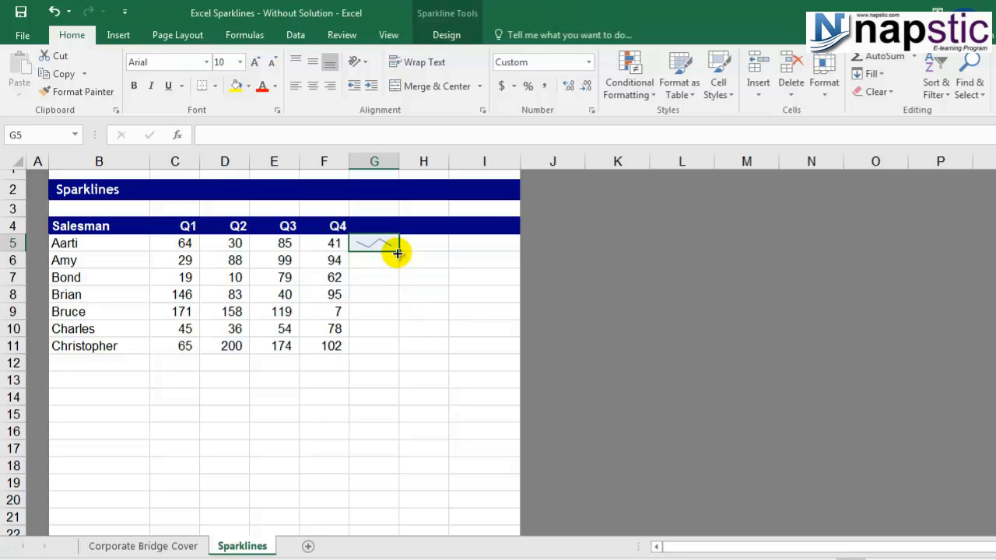
drag(397, 250, 400, 350)
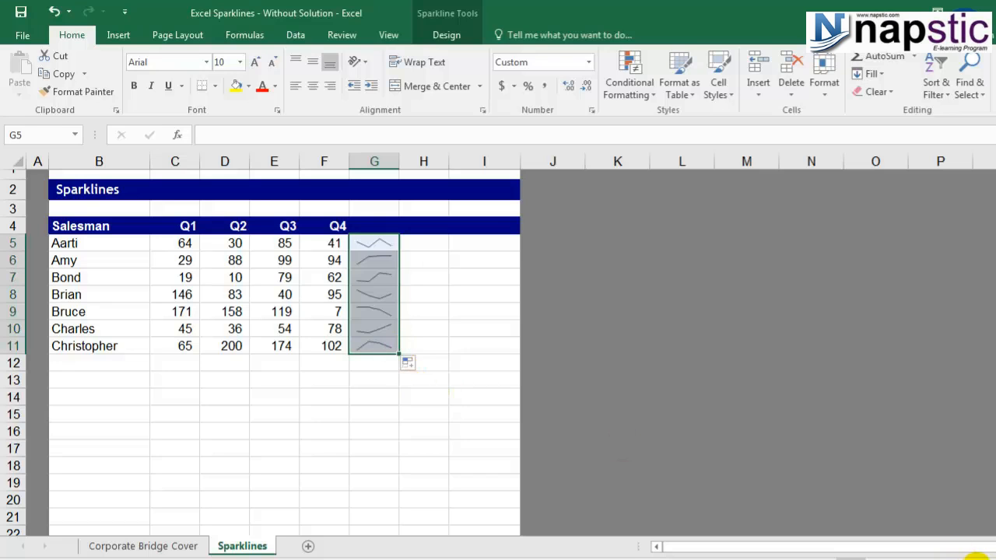
click(985, 556)
click(984, 556)
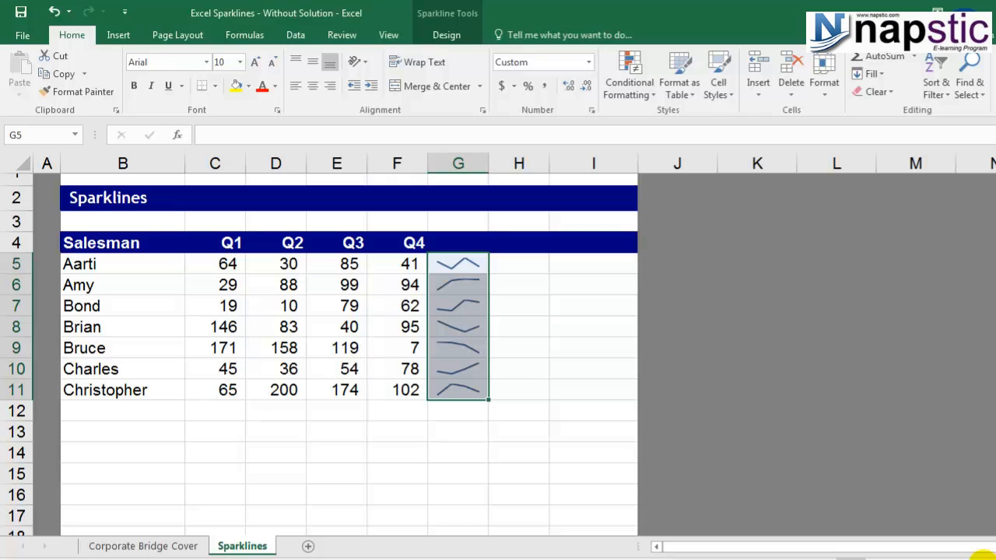
click(400, 427)
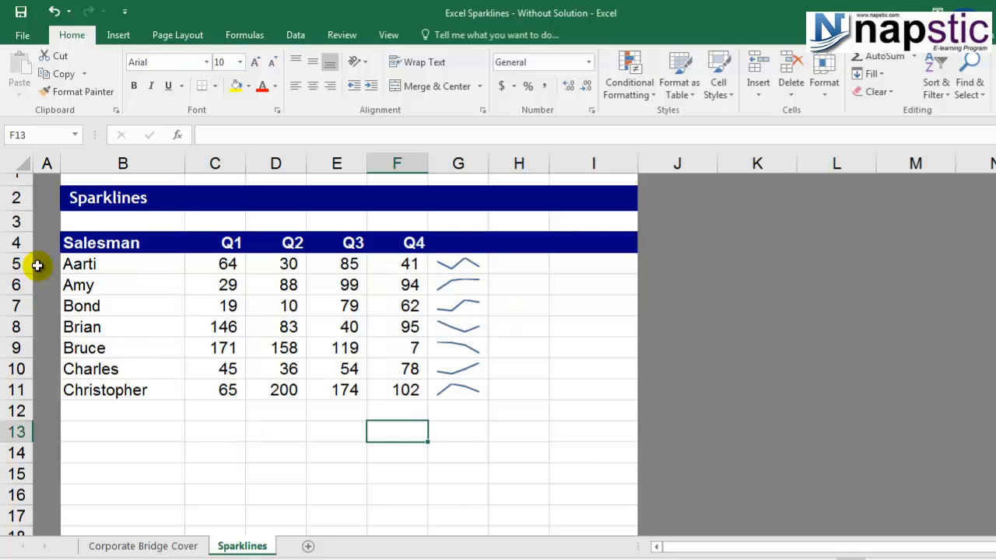
Step: Enlarge the sparklines by roughly doubling the height of rows 5 to 11 and the width of column G
drag(11, 262, 11, 390)
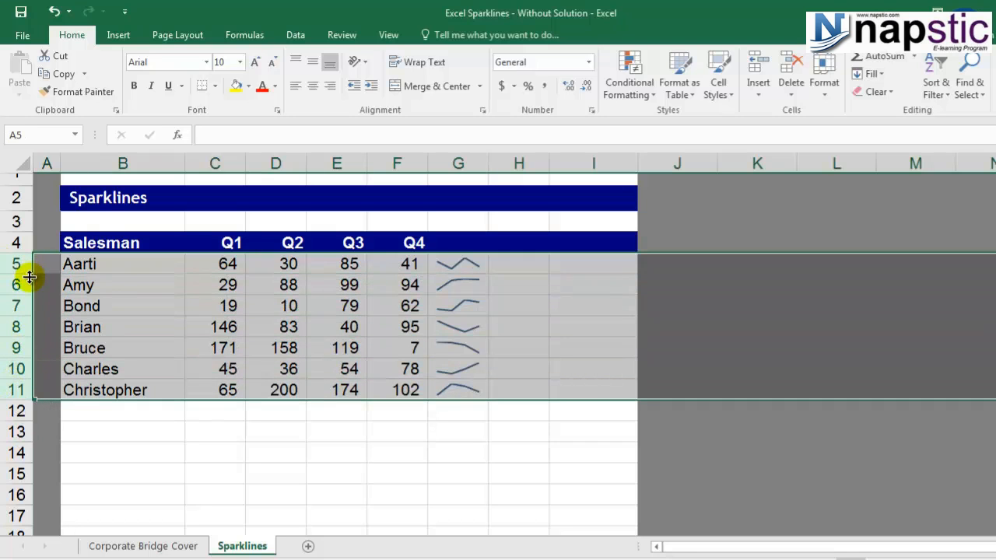
drag(27, 274, 28, 294)
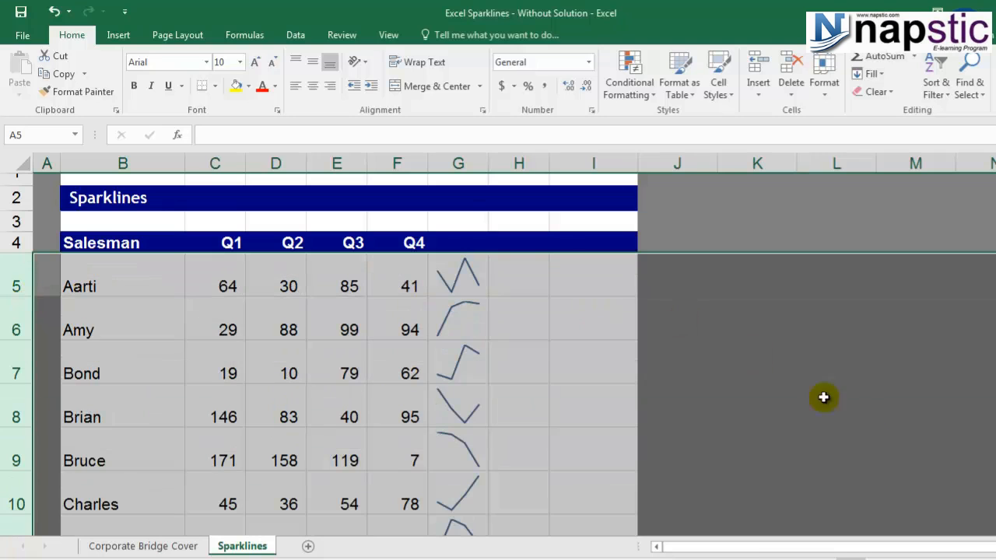
drag(491, 167, 538, 173)
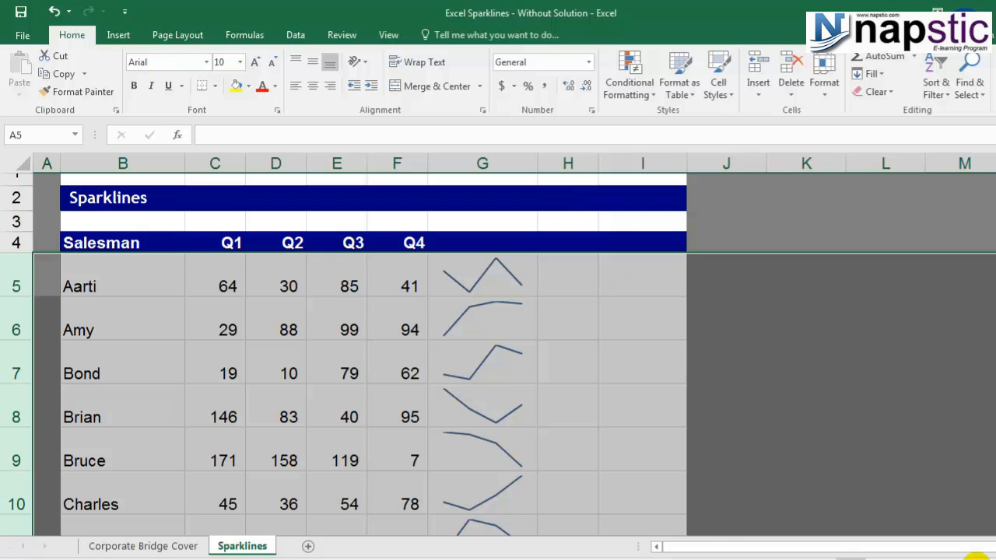
click(978, 558)
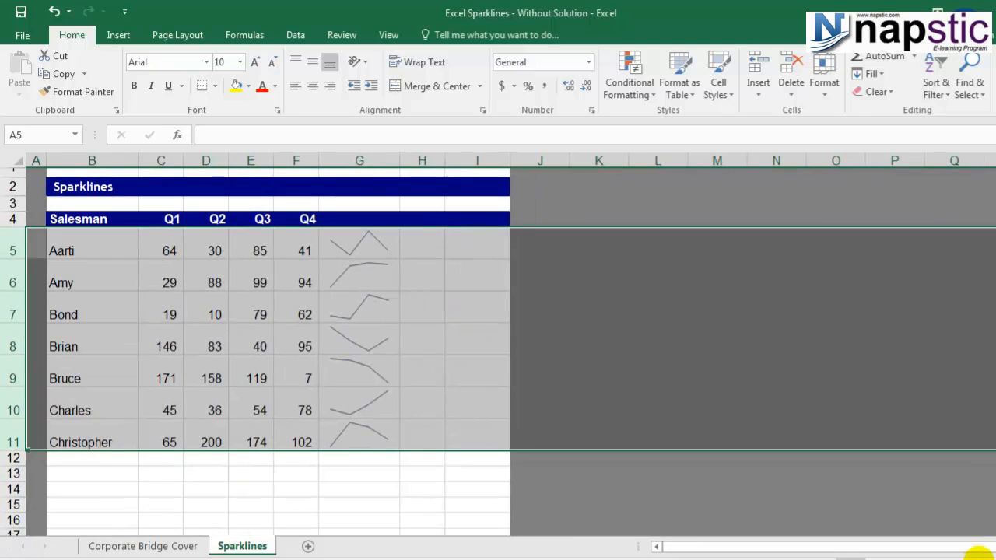
click(980, 557)
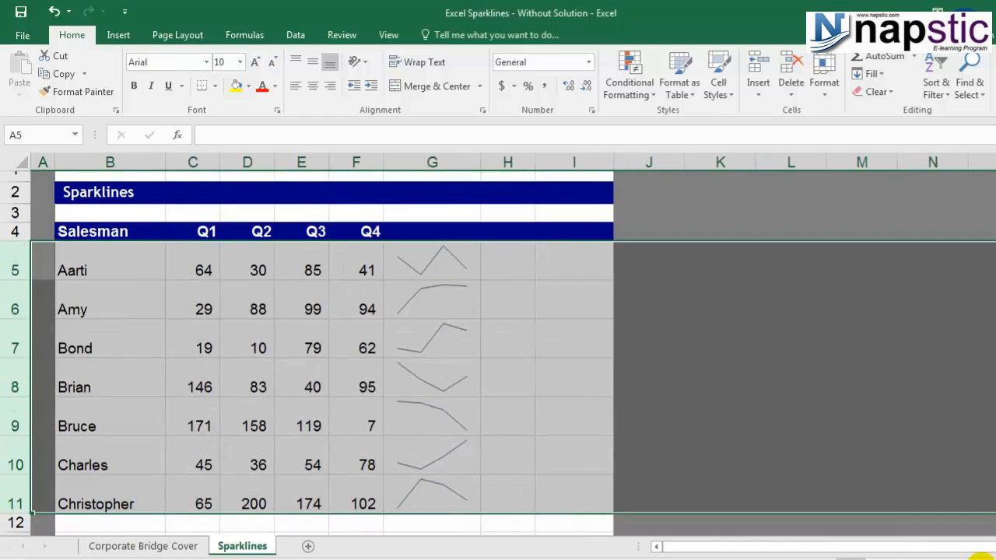
drag(981, 558, 978, 557)
click(470, 358)
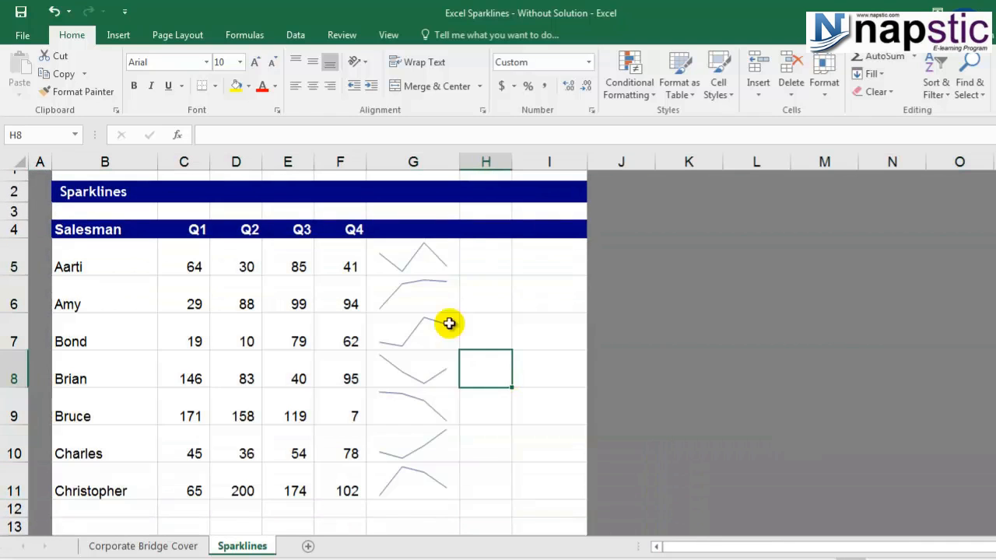
Step: Create a column sparkline in cell G5 from the data range C5:F5, replacing its line sparkline
click(433, 258)
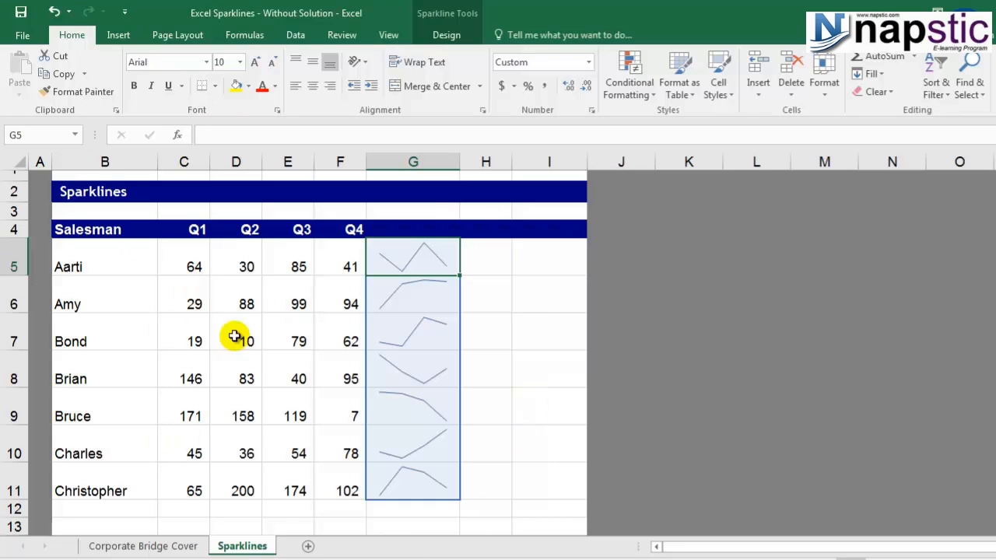
click(484, 294)
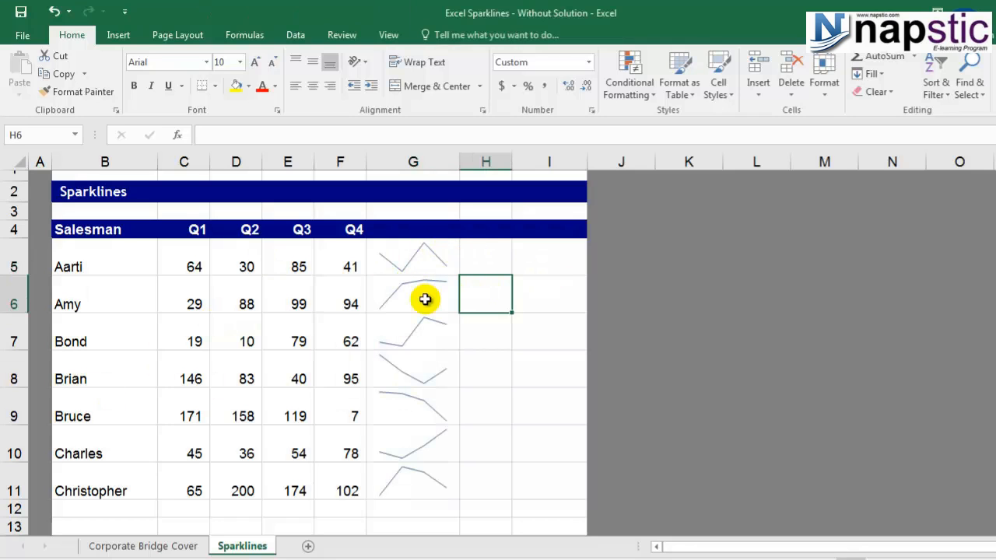
click(437, 232)
click(429, 252)
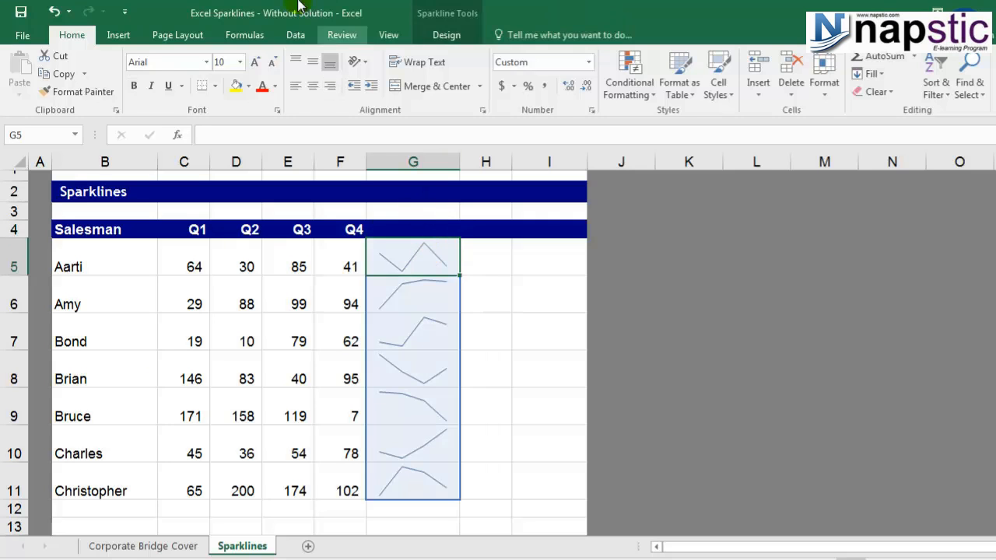
click(115, 37)
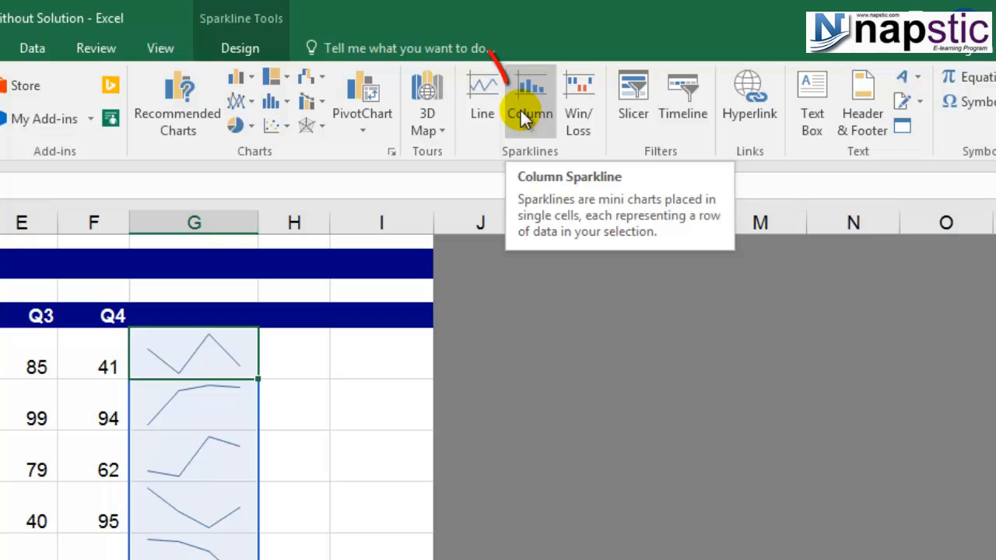
click(520, 108)
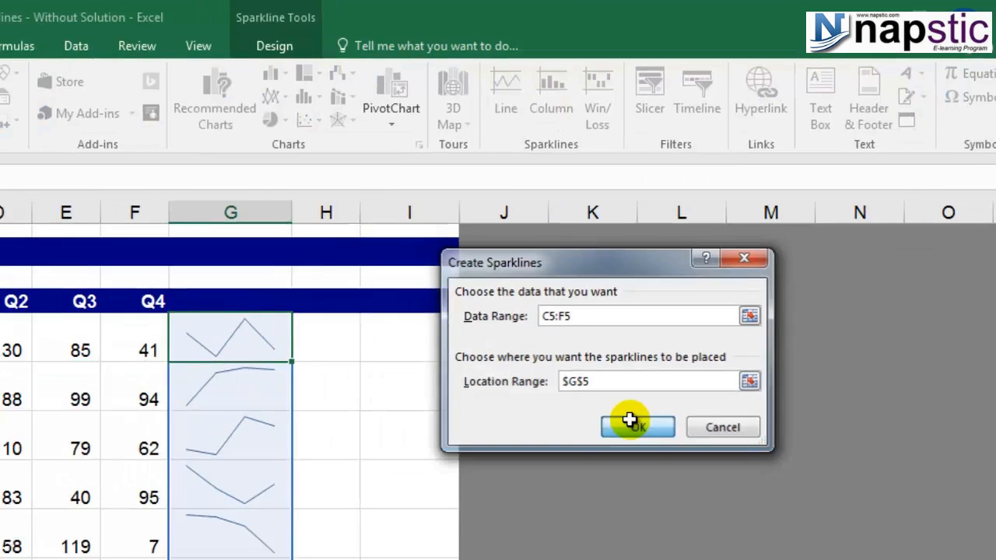
click(508, 439)
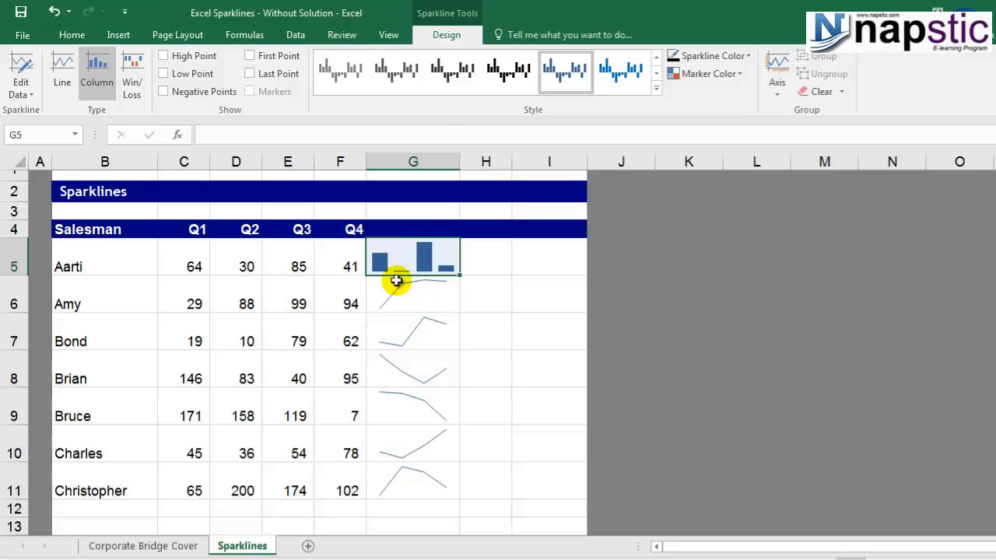
Step: Confirm the sparkline group G6:G11 with data range C6:F11 and convert the group to column sparklines
right_click(423, 485)
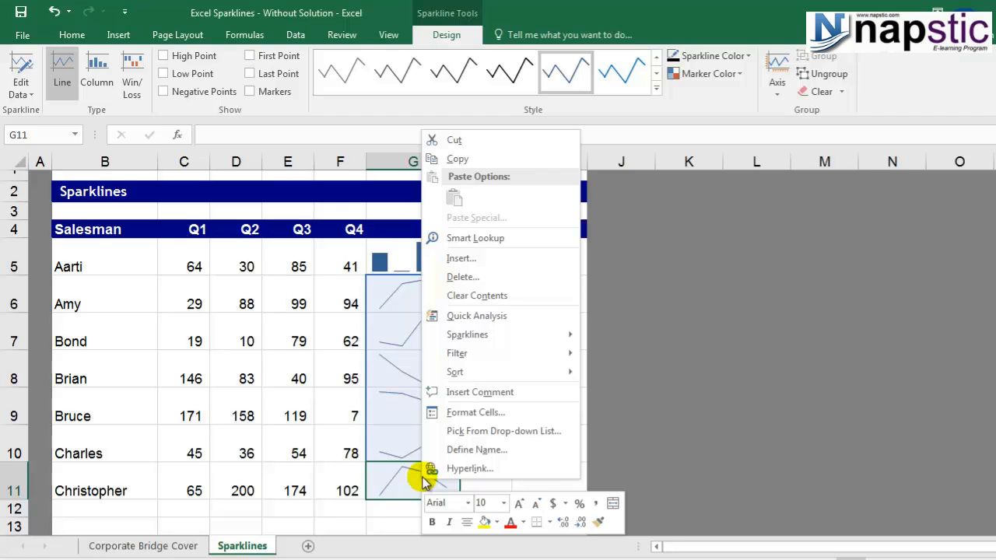
mouse_move(484, 337)
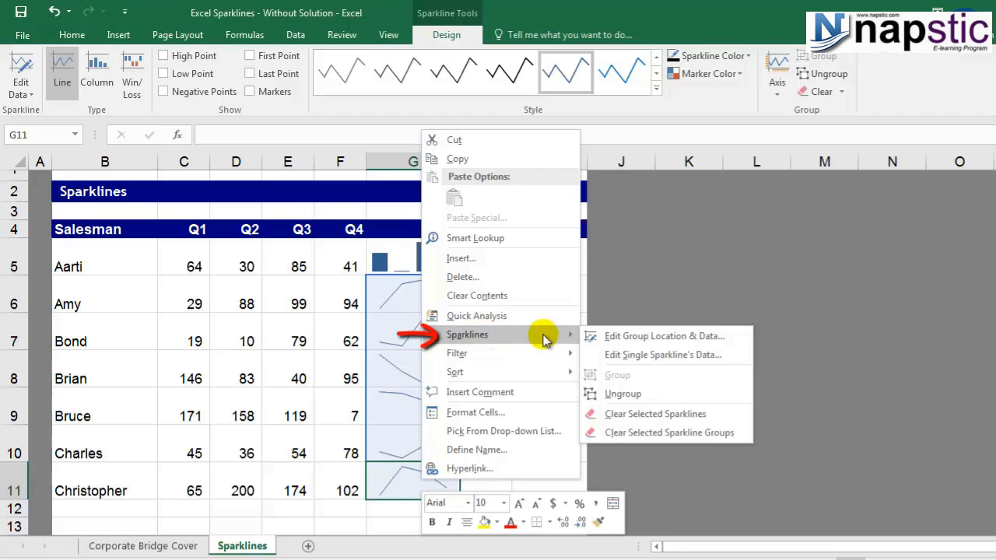
click(644, 338)
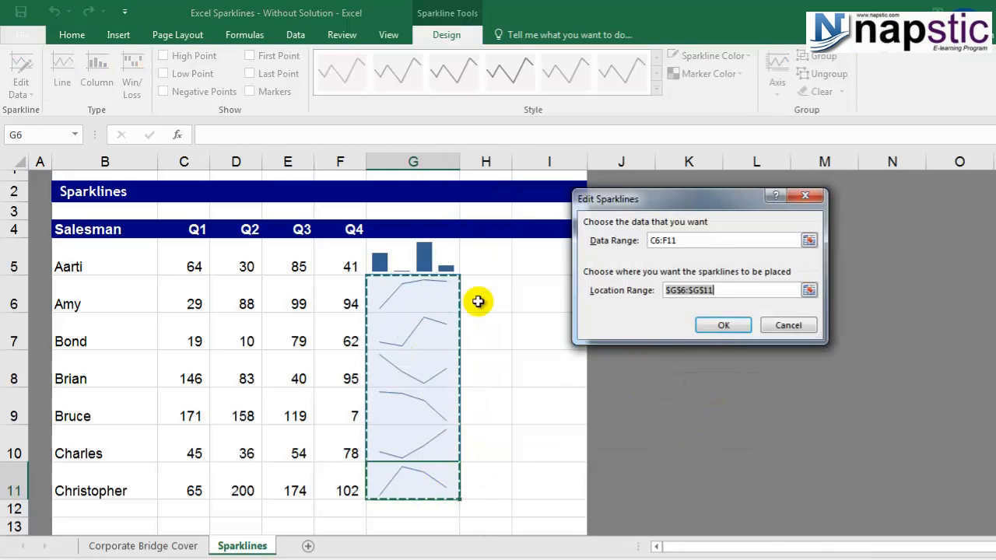
click(725, 325)
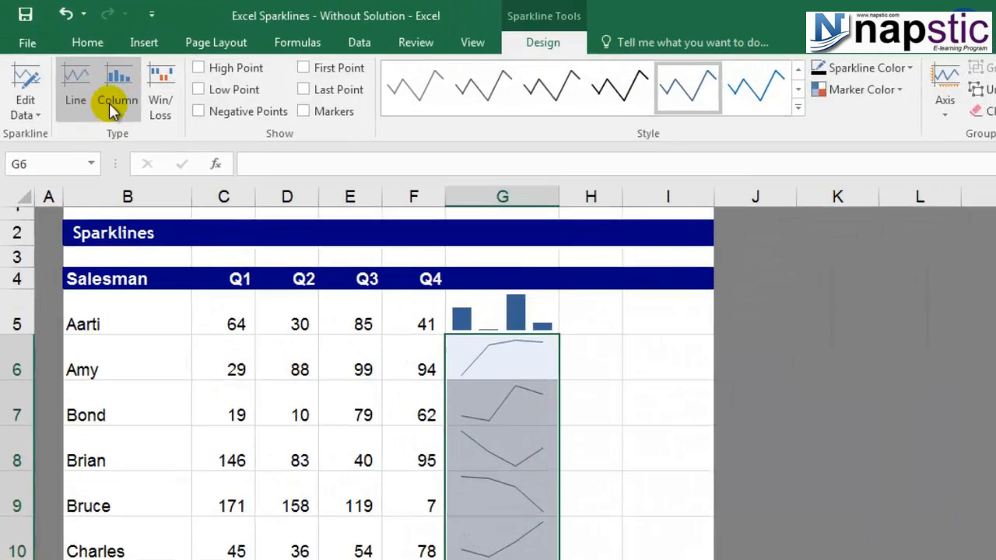
click(97, 81)
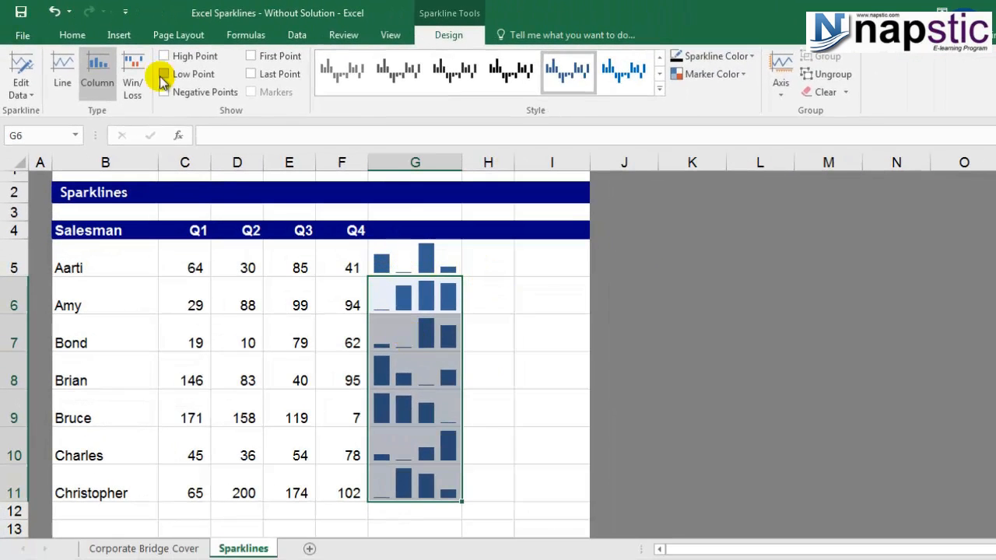
Step: Switch the sparklines in G6:G11 to the Win/Loss type and back to Column
click(129, 73)
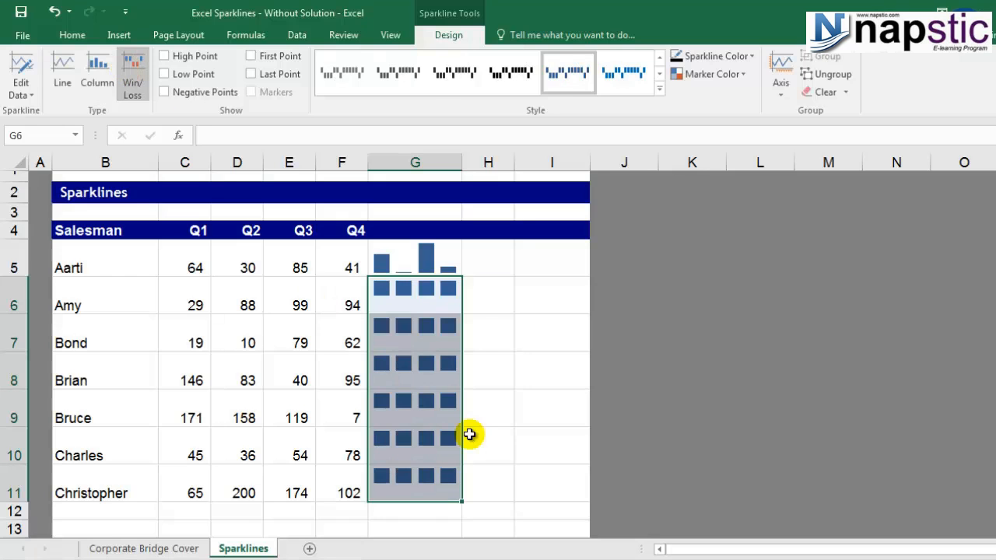
click(420, 260)
click(421, 300)
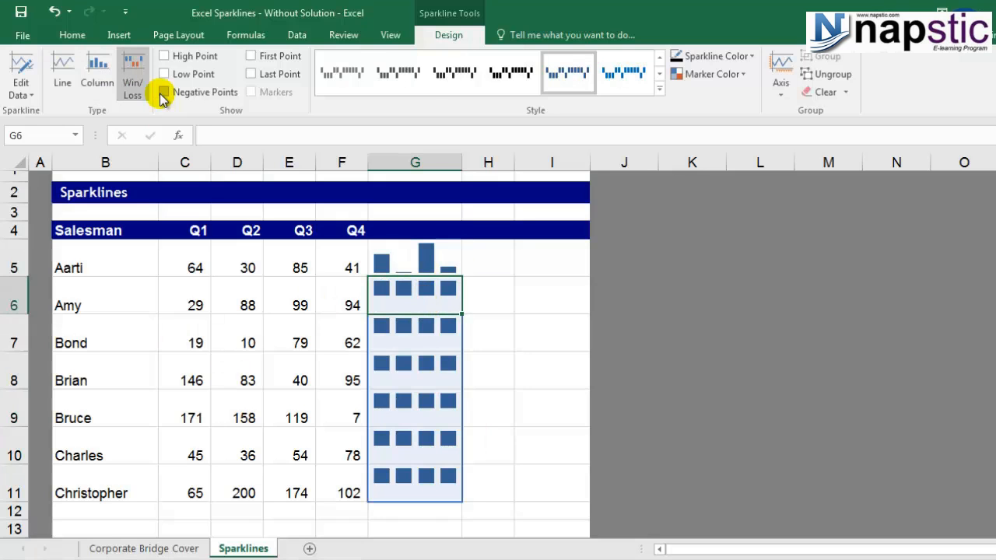
click(90, 87)
Step: Try to edit the location range of the G6:G11 sparkline group, and set the G5 sparkline back to Column
drag(453, 255, 436, 498)
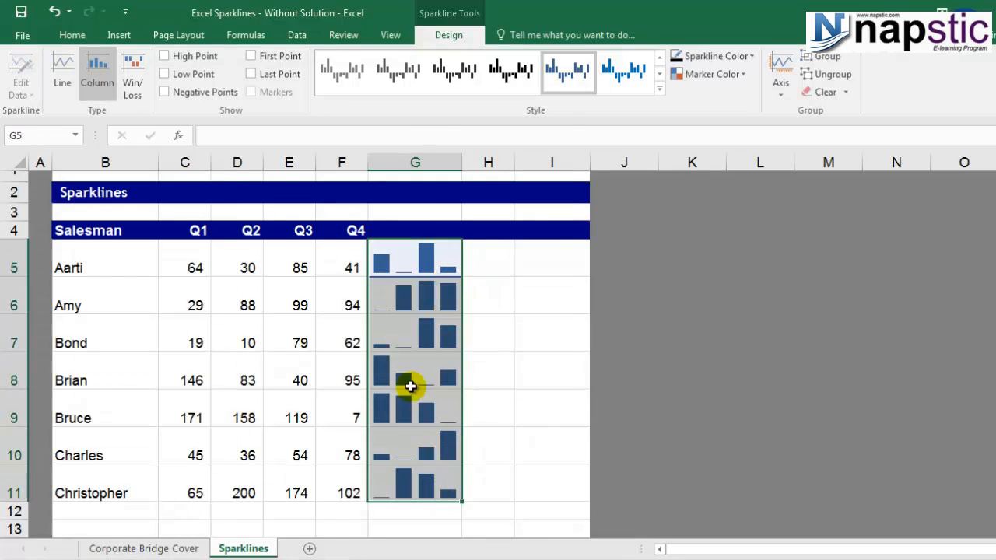
right_click(413, 393)
click(440, 484)
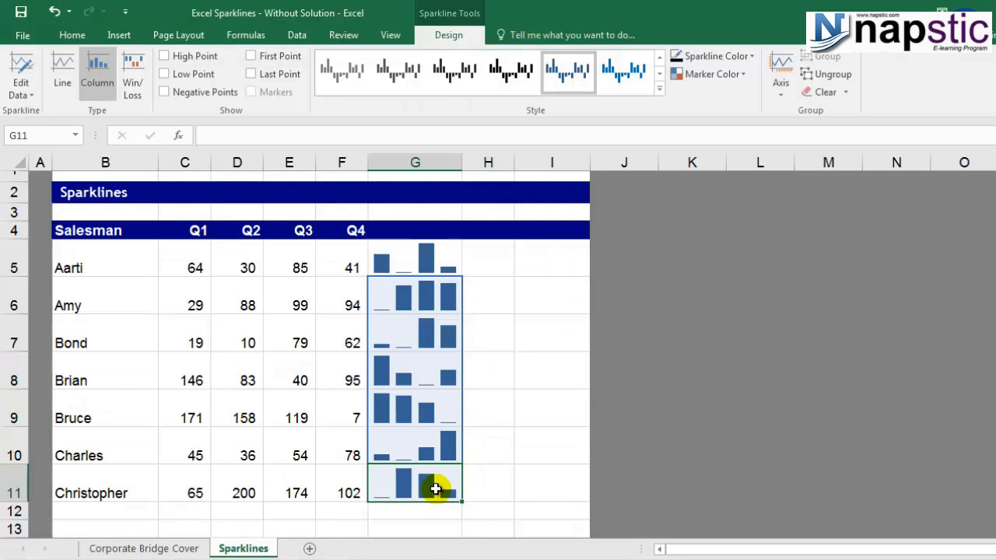
right_click(437, 484)
mouse_move(514, 352)
click(615, 345)
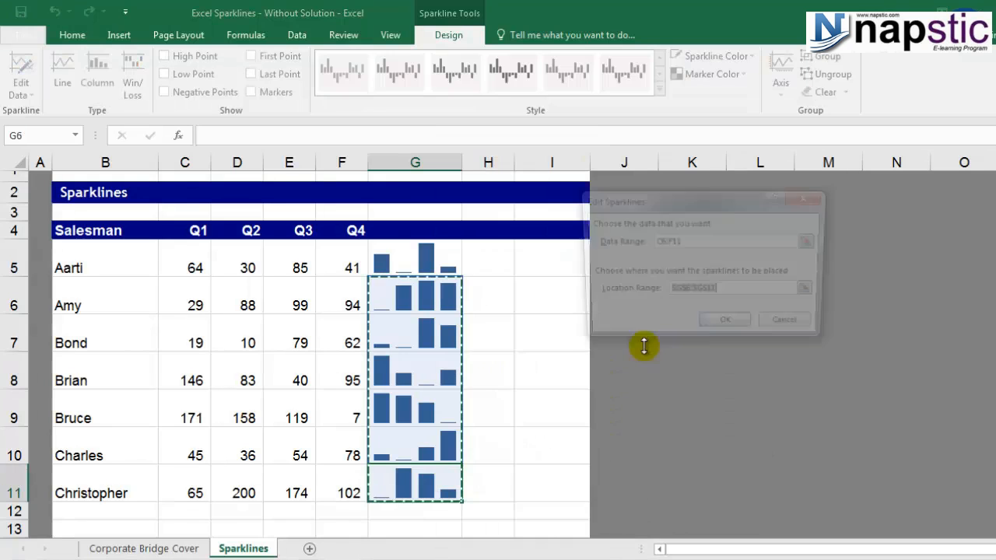
click(677, 293)
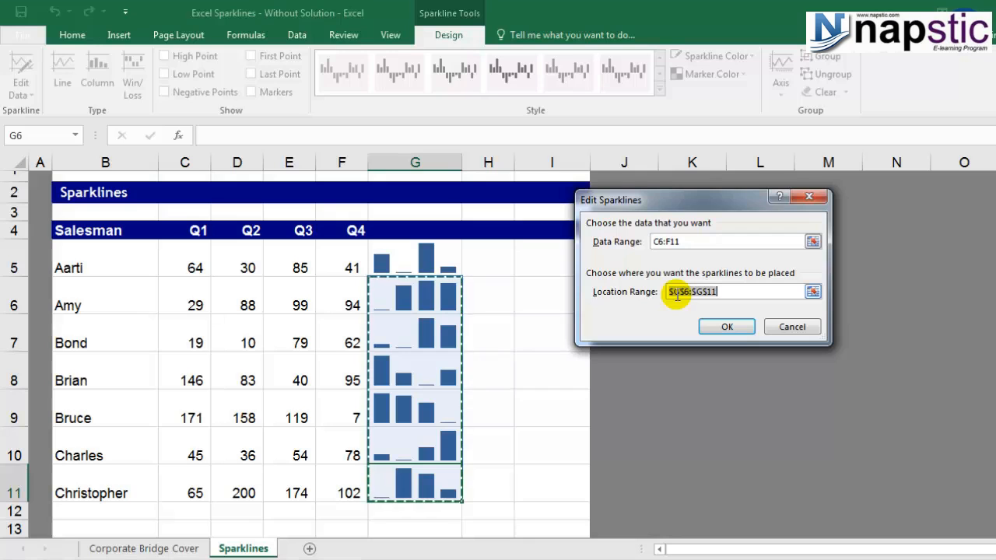
click(678, 295)
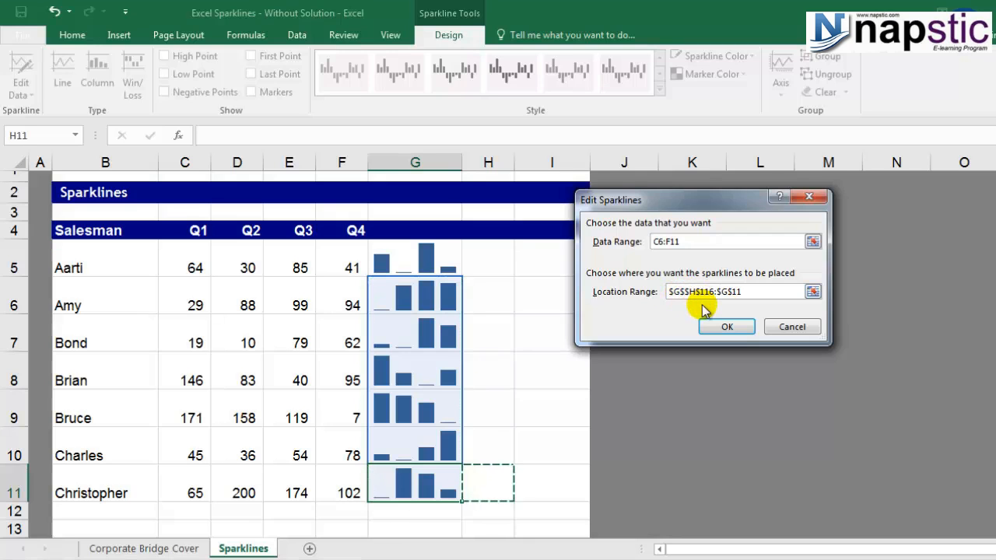
key(ctrl+z)
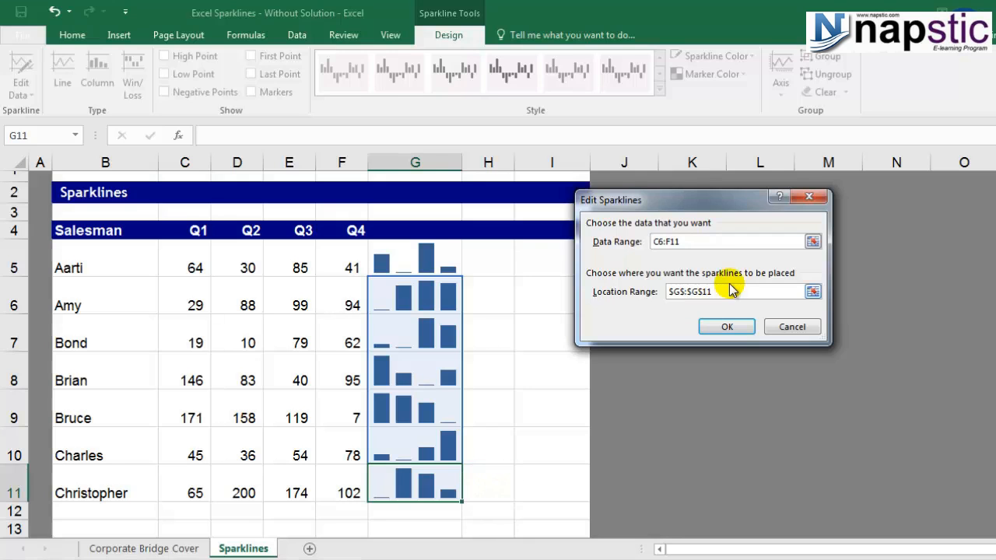
click(731, 327)
click(536, 338)
click(727, 327)
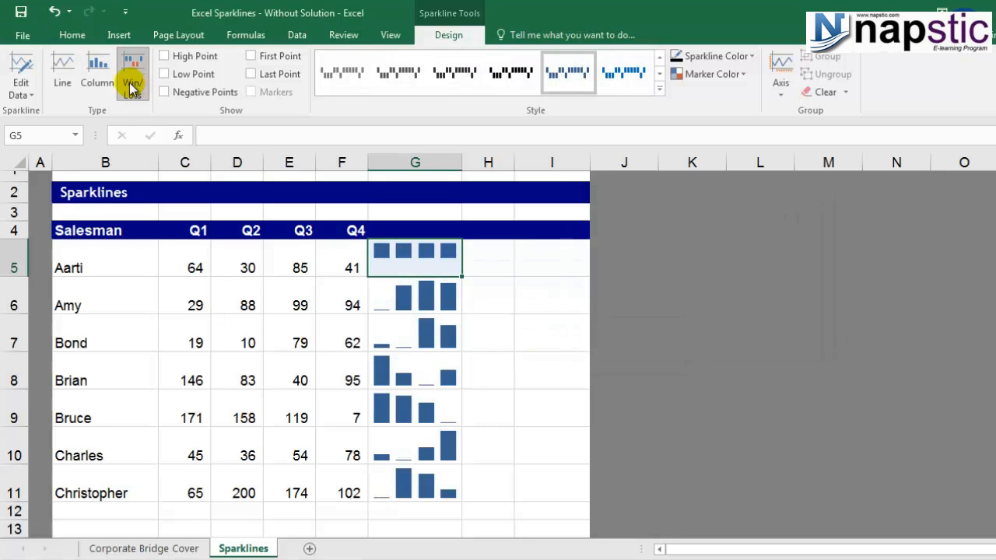
click(98, 70)
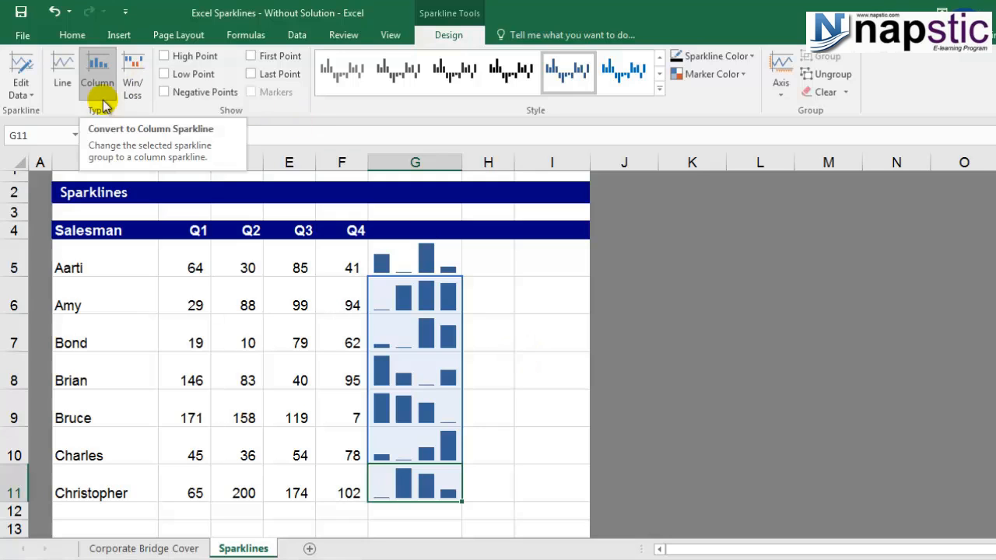
Step: Apply the darker orange sparkline style to the column sparklines in G6:G11
click(659, 74)
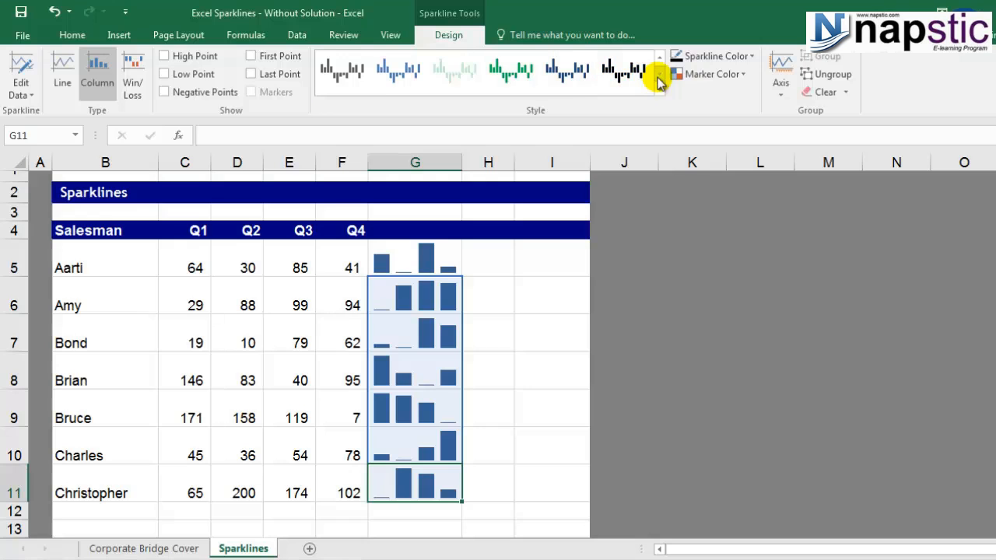
click(659, 85)
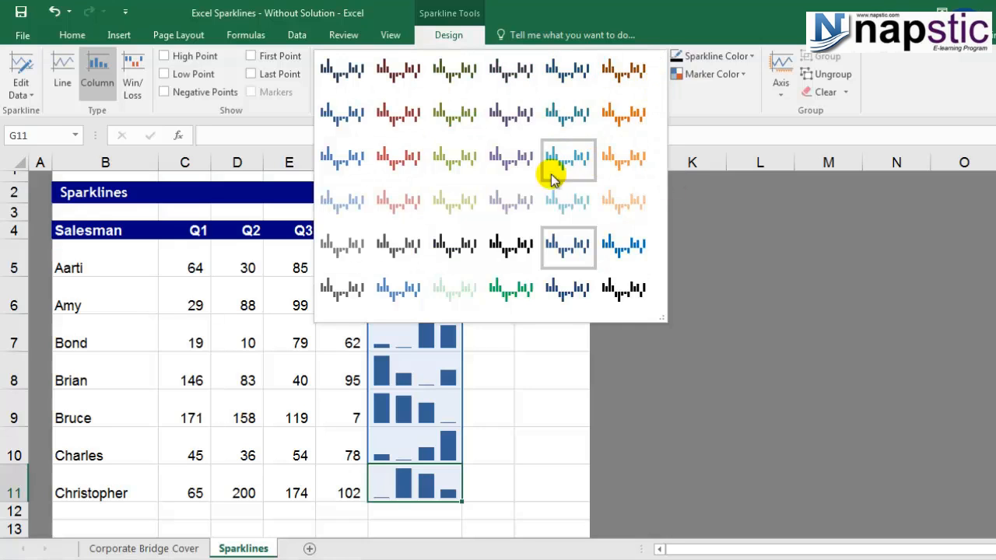
click(615, 156)
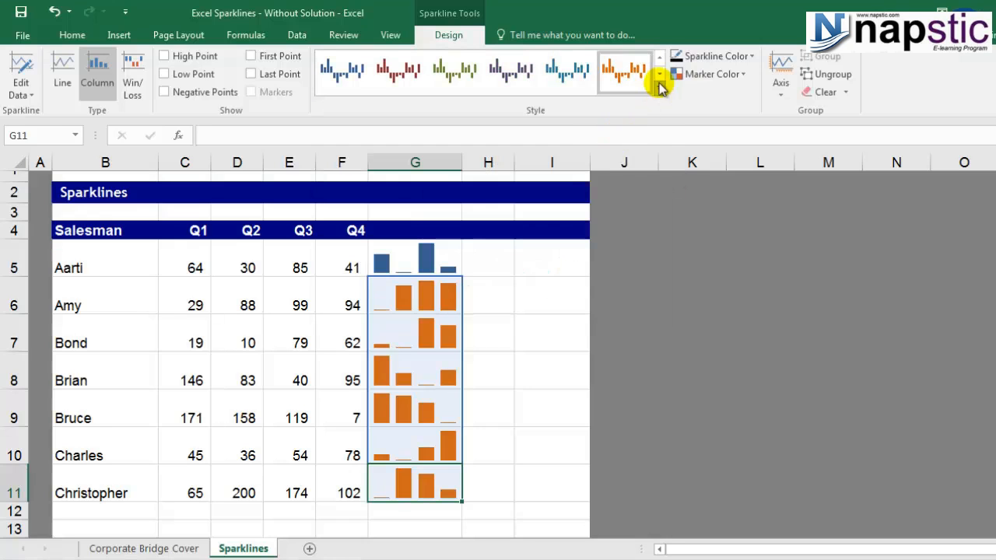
Step: Apply the lighter orange sparkline style to cell G5 and to the G6:G11 group so they match
click(451, 245)
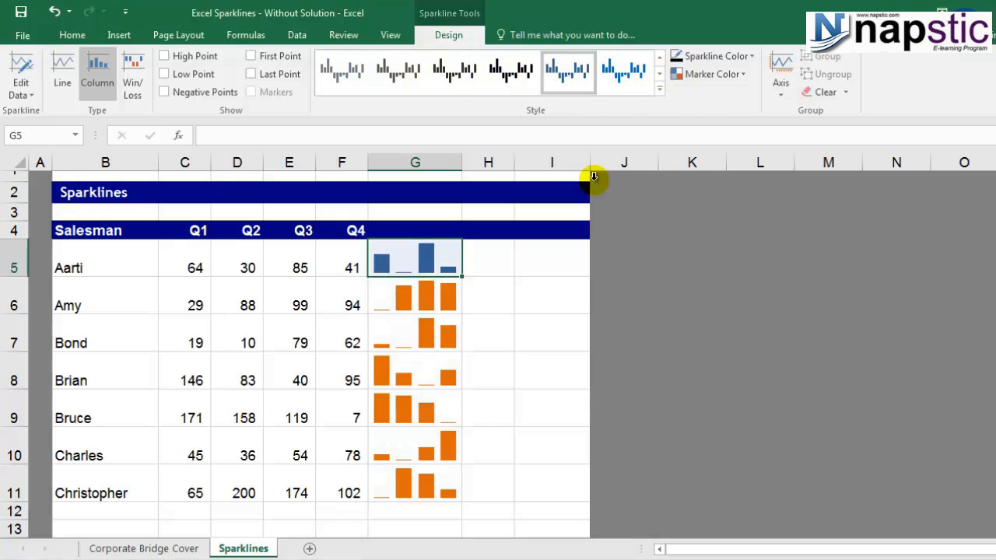
click(660, 74)
click(662, 91)
click(644, 154)
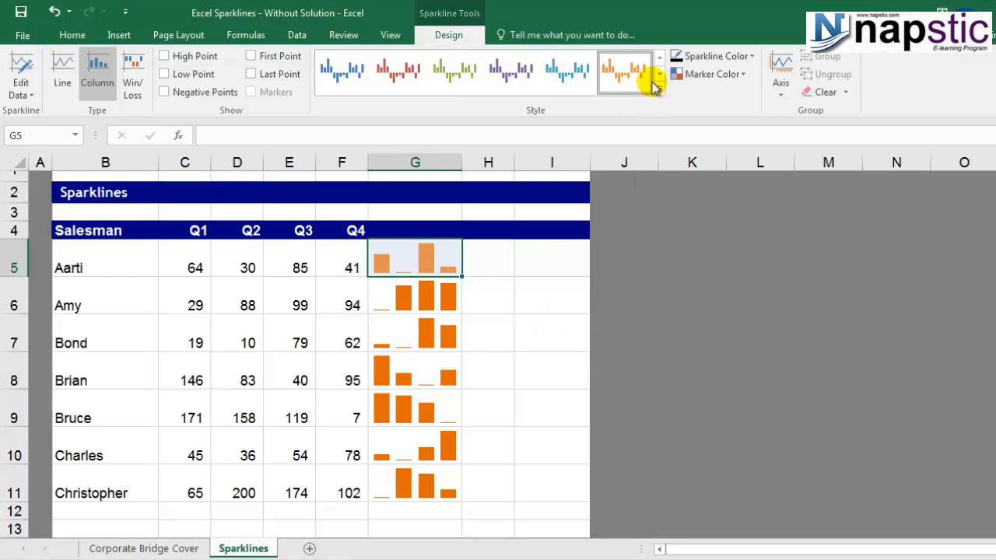
click(458, 303)
click(658, 84)
click(645, 161)
click(539, 332)
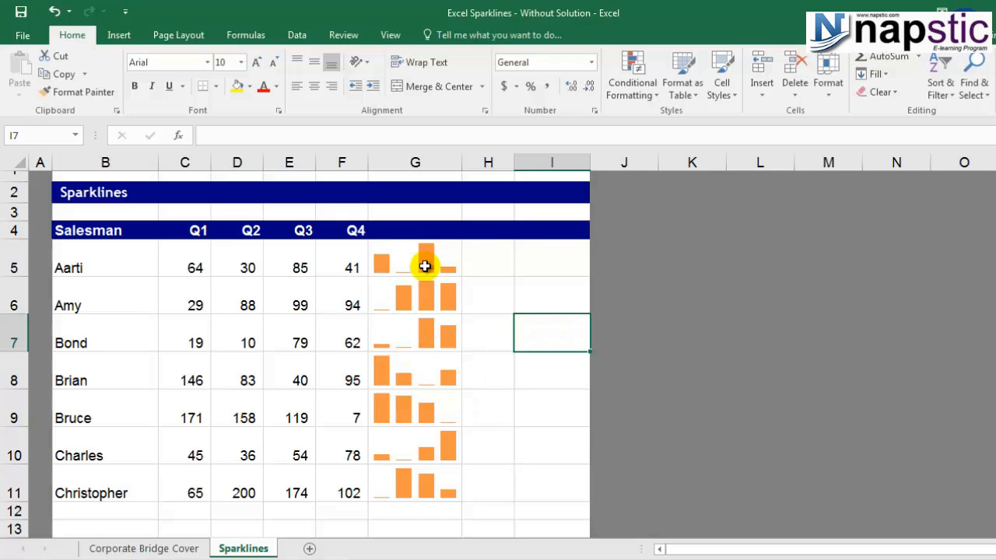
Step: Convert the G6:G11 sparklines to lines and mark their high and low points
click(425, 291)
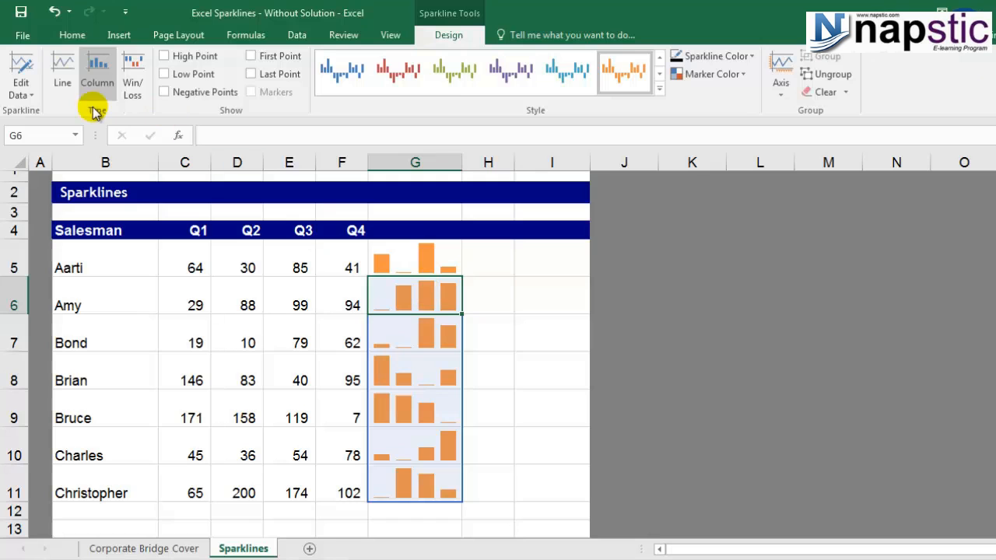
click(62, 78)
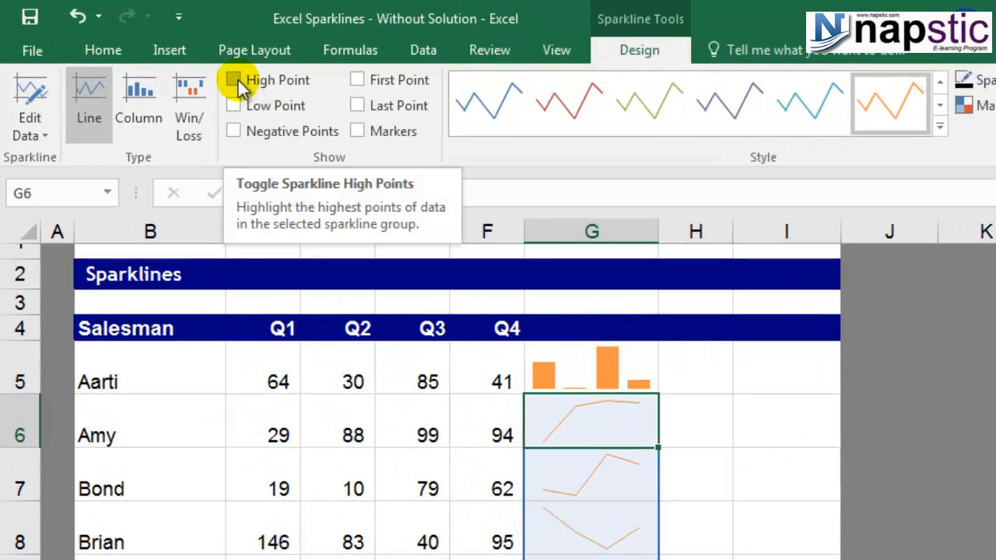
click(235, 79)
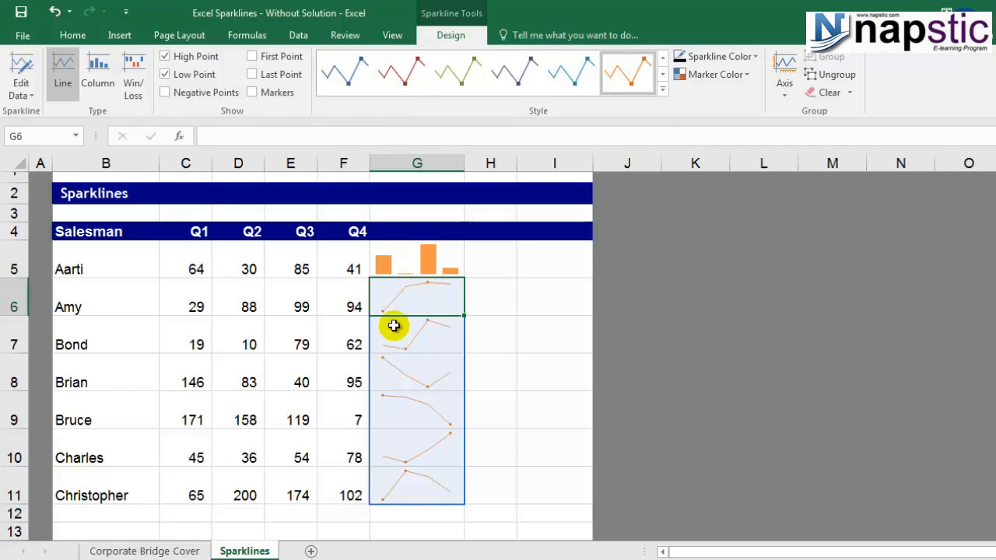
Step: Try the pale green style on the G6:G11 sparklines, and apply the black style with red high and low points instead
click(662, 89)
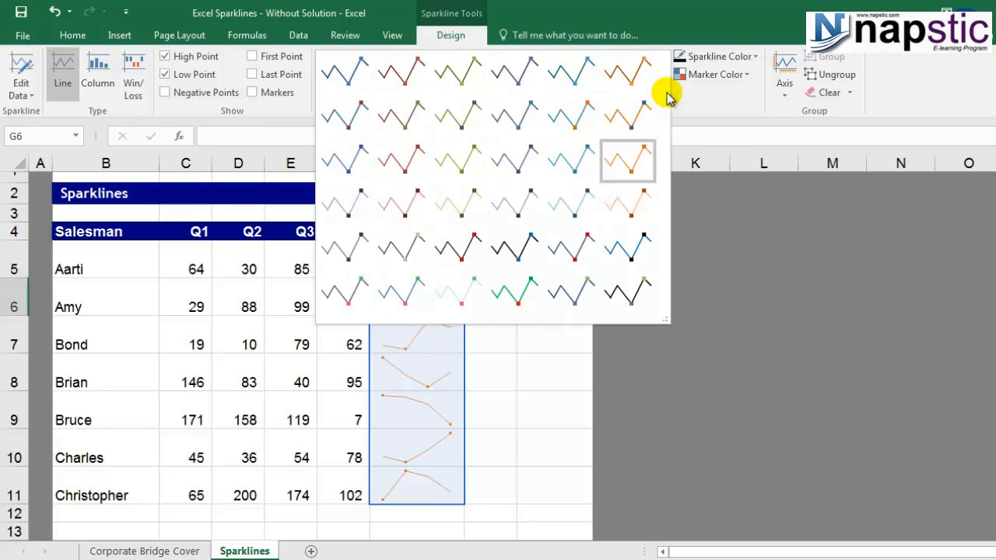
click(454, 293)
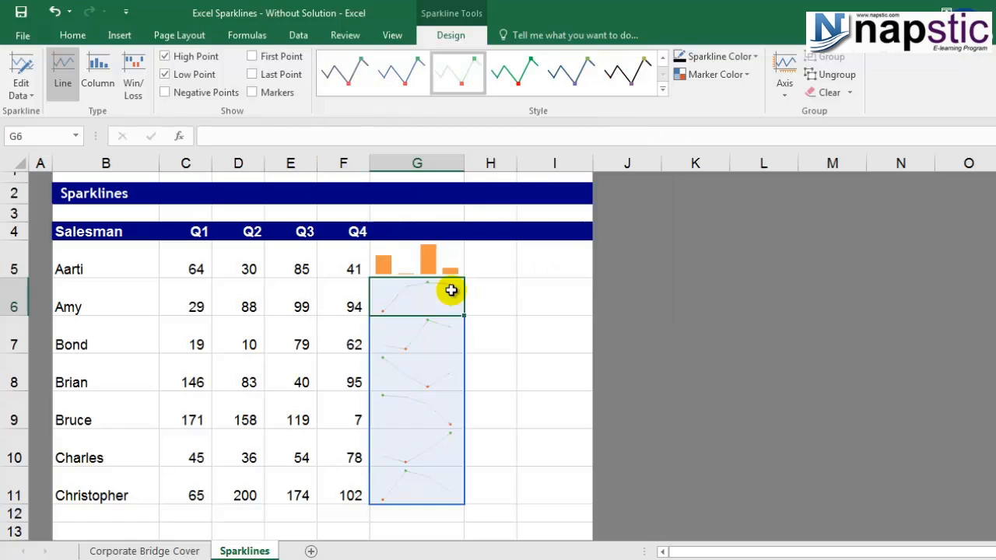
click(667, 91)
click(463, 242)
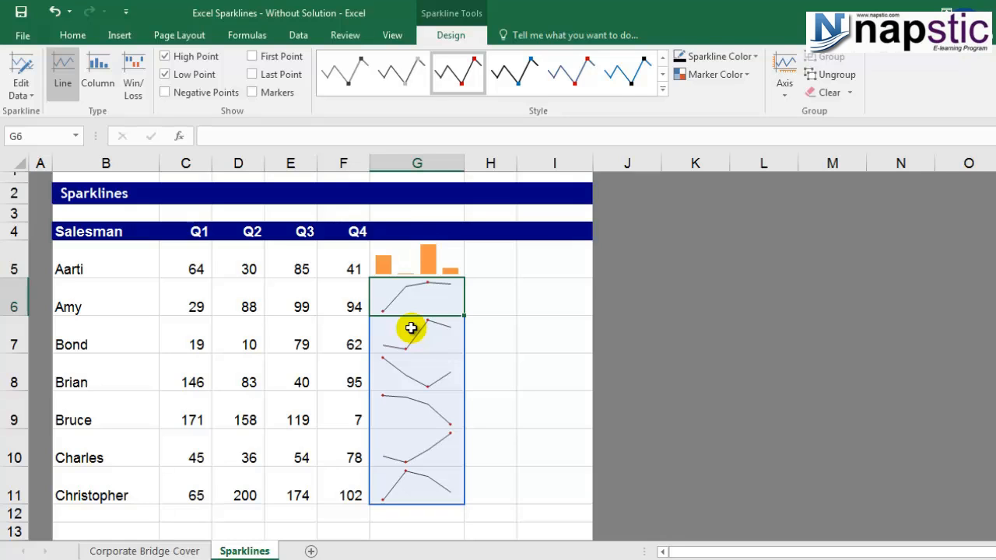
Step: Convert the G6:G11 sparklines to columns and apply the orange style with darker orange high points
click(98, 76)
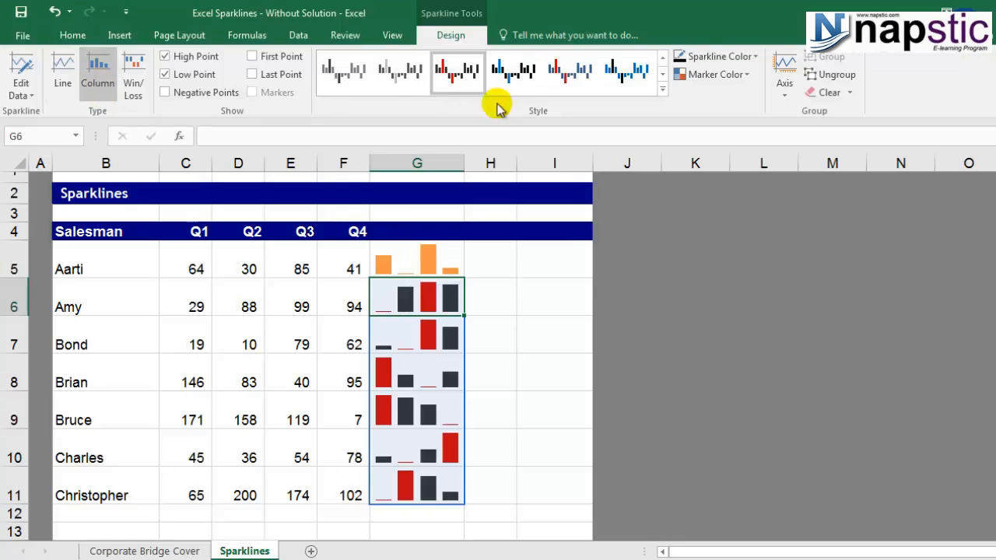
click(662, 75)
click(663, 89)
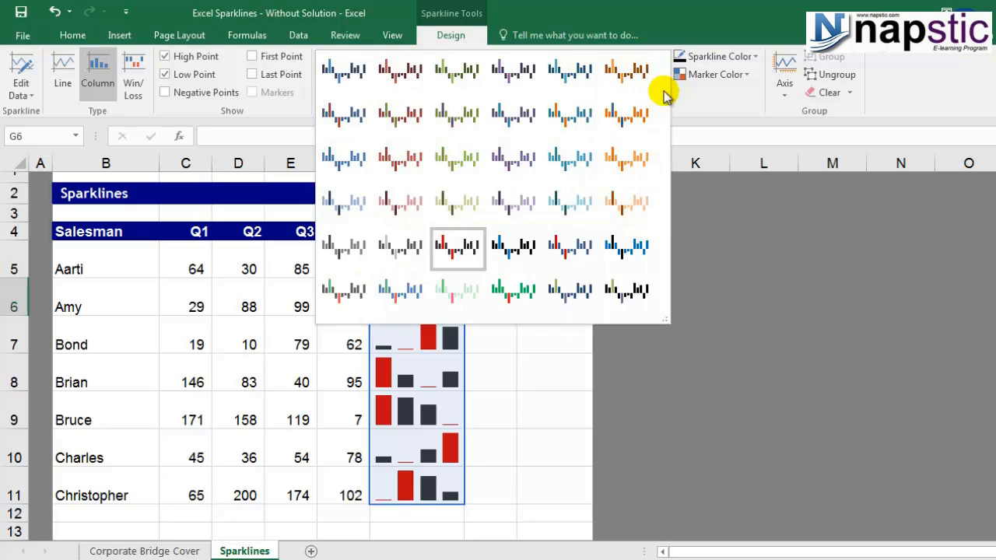
click(626, 114)
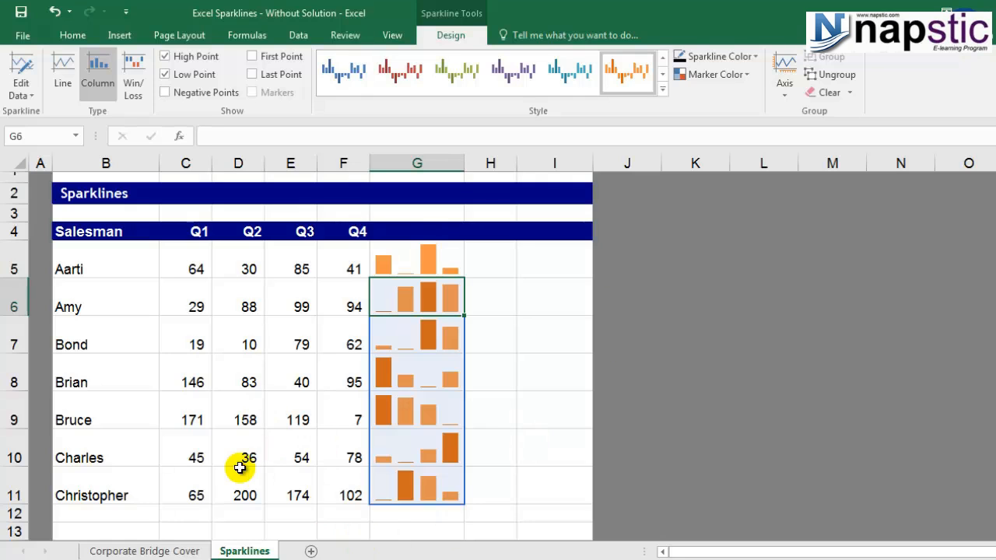
Step: Set both the vertical axis minimum and maximum of the G6:G11 sparklines to Same for All Sparklines
click(449, 452)
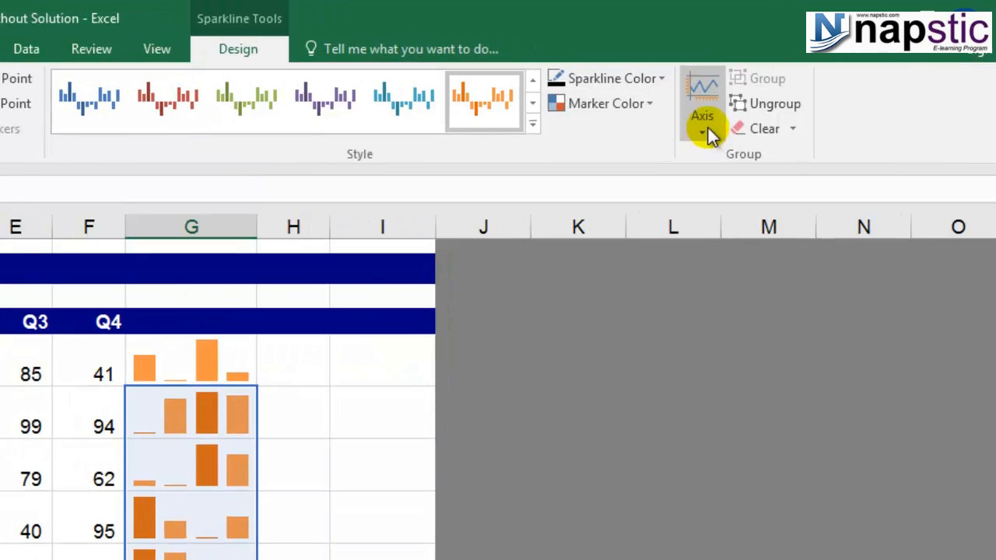
click(786, 90)
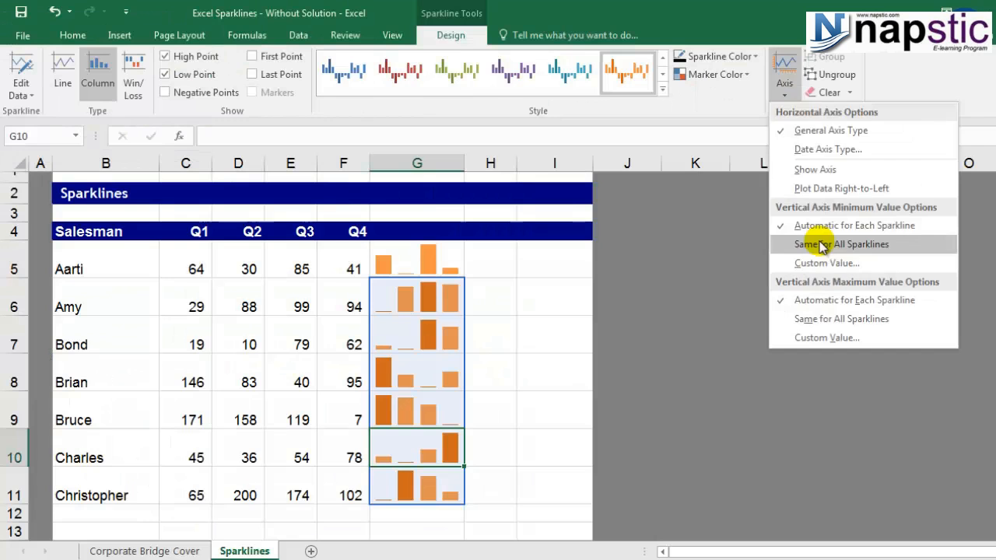
click(820, 245)
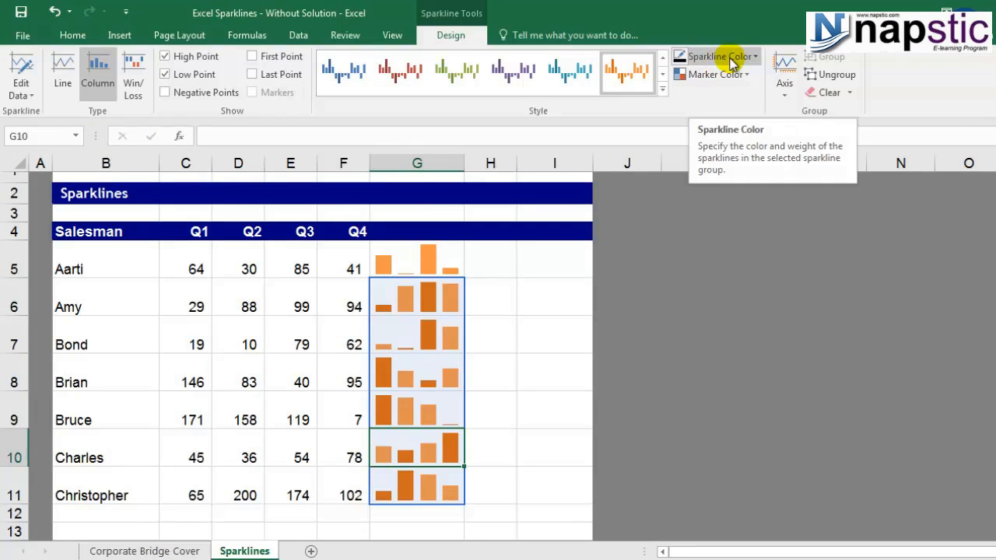
click(785, 78)
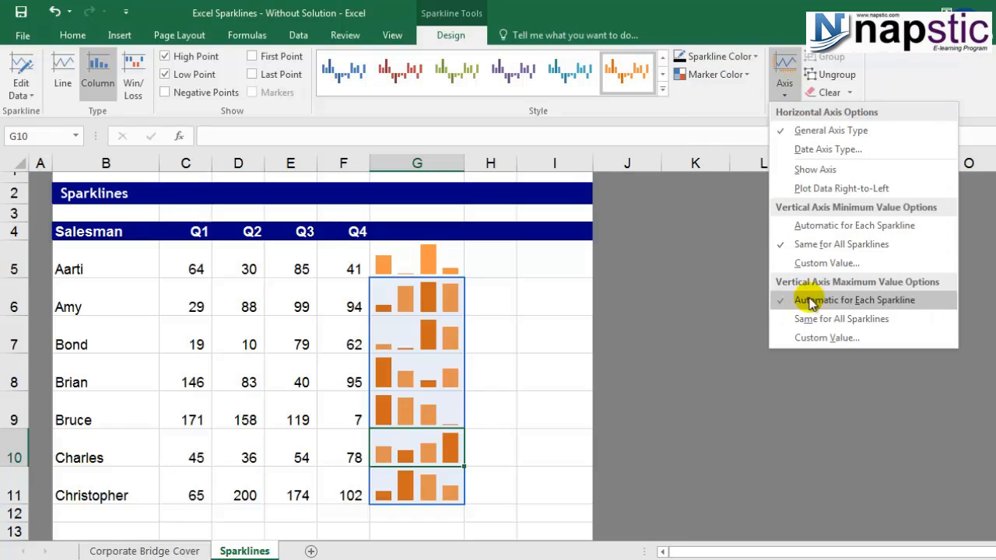
click(836, 319)
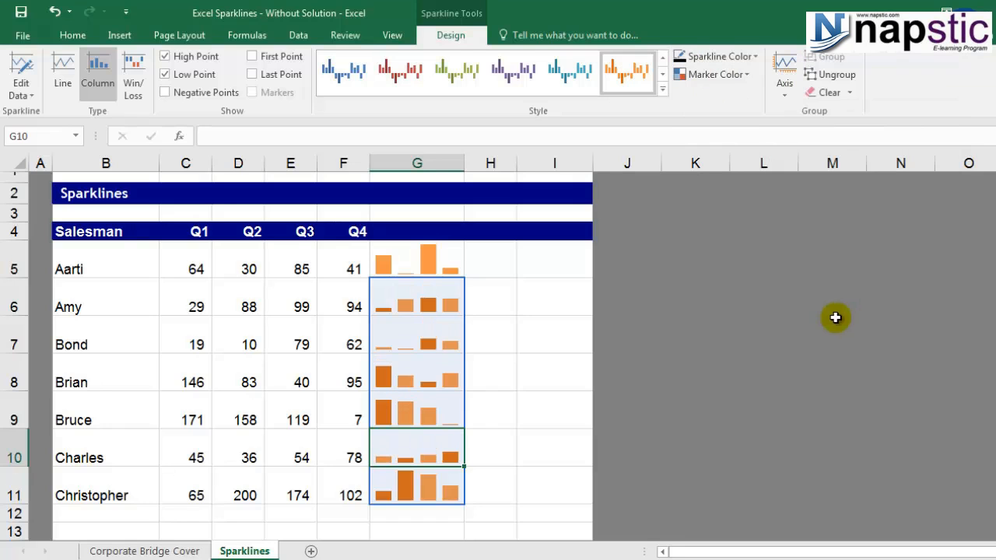
Step: Set the vertical axis minimum of the sparkline in G5 to Same for All Sparklines
click(456, 256)
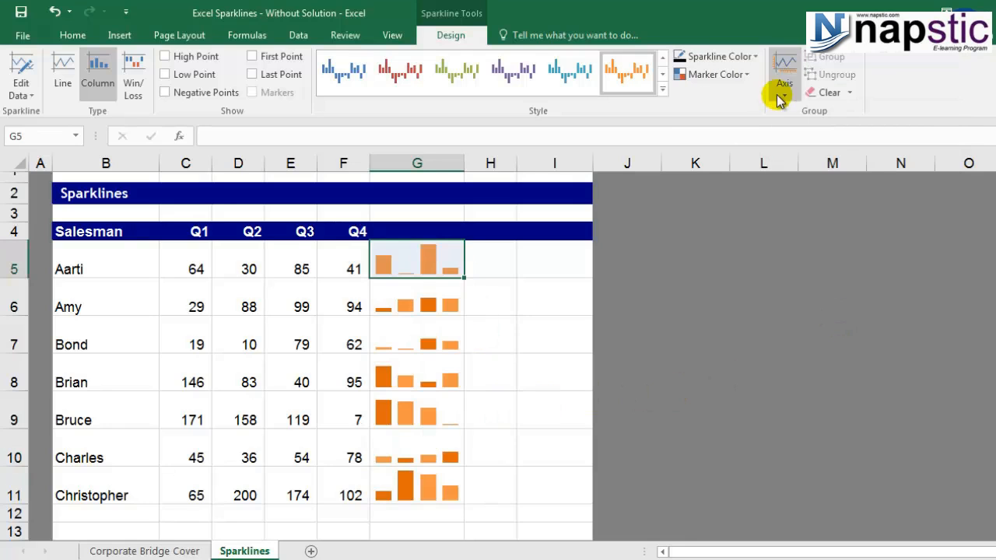
click(784, 74)
click(834, 249)
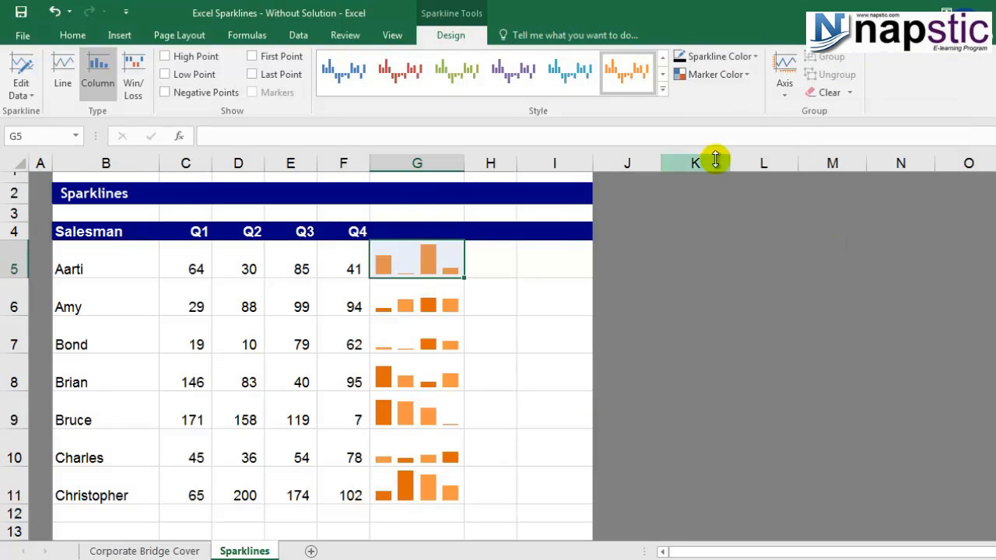
click(426, 298)
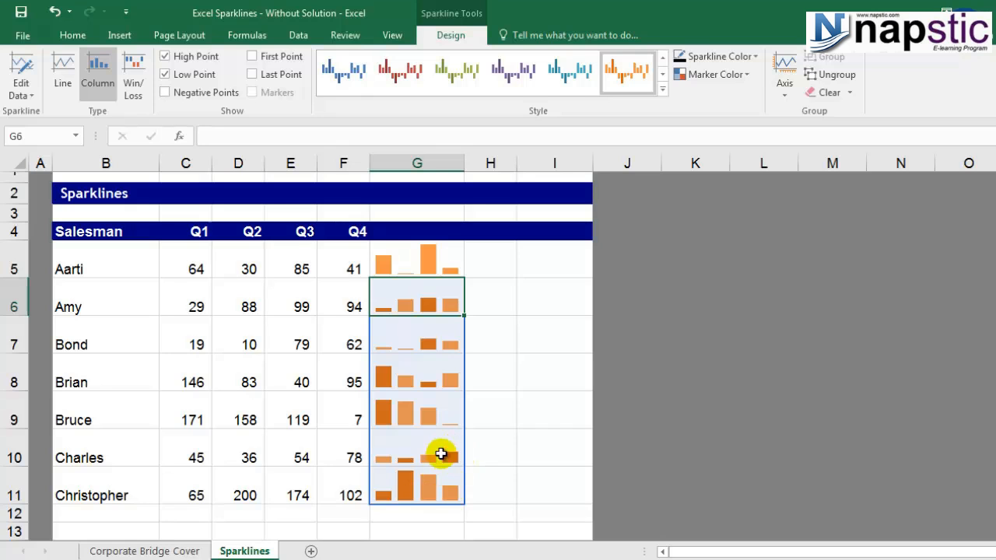
click(497, 484)
click(414, 489)
click(418, 450)
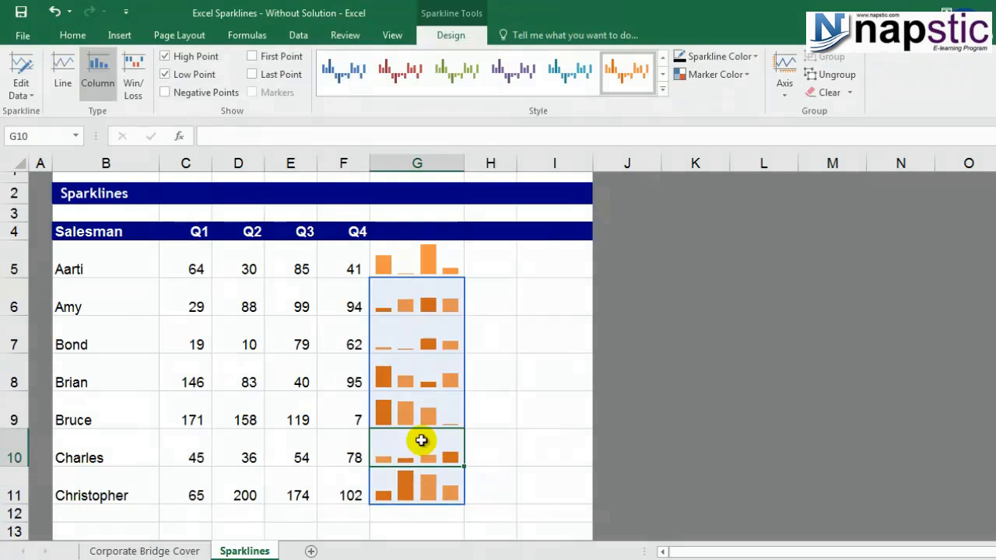